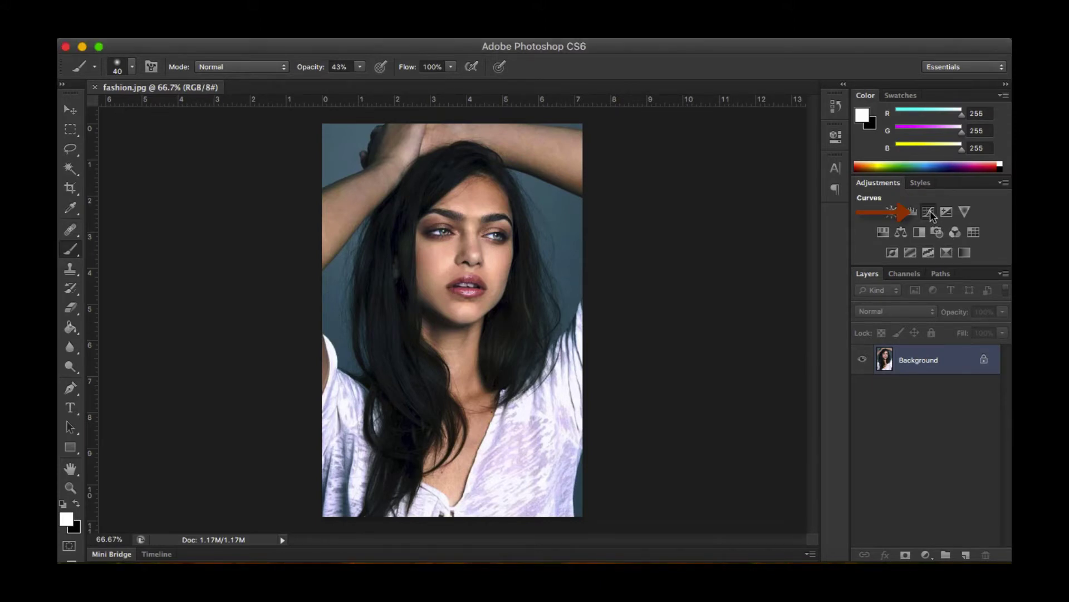
# Add a Curves adjustment layer and raise its curve with the on-image adjustment on the forehead to brighten the portrait
pyautogui.click(930, 211)
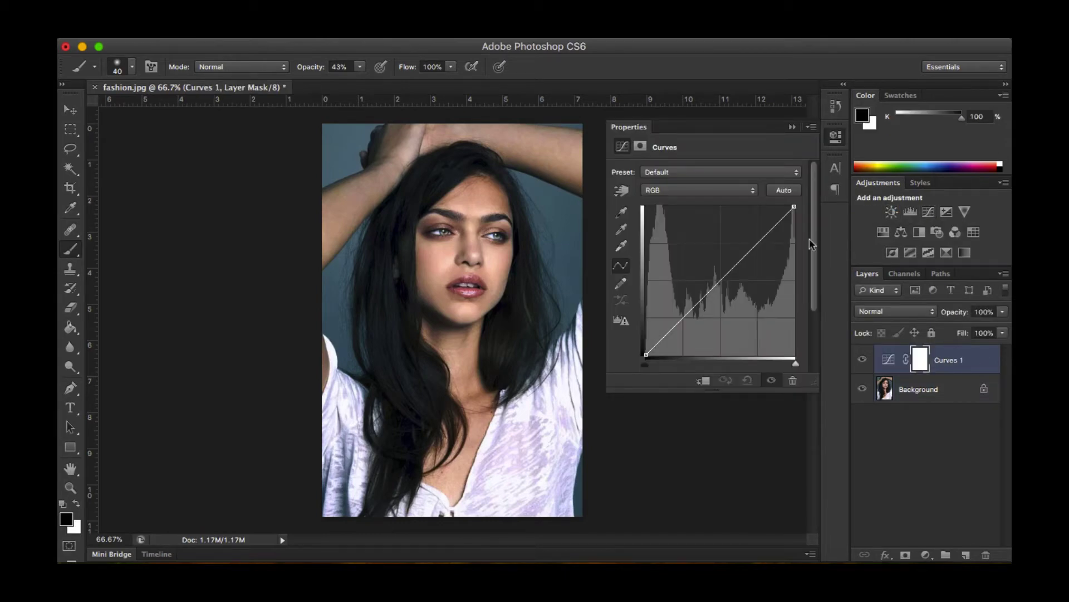
pyautogui.click(622, 190)
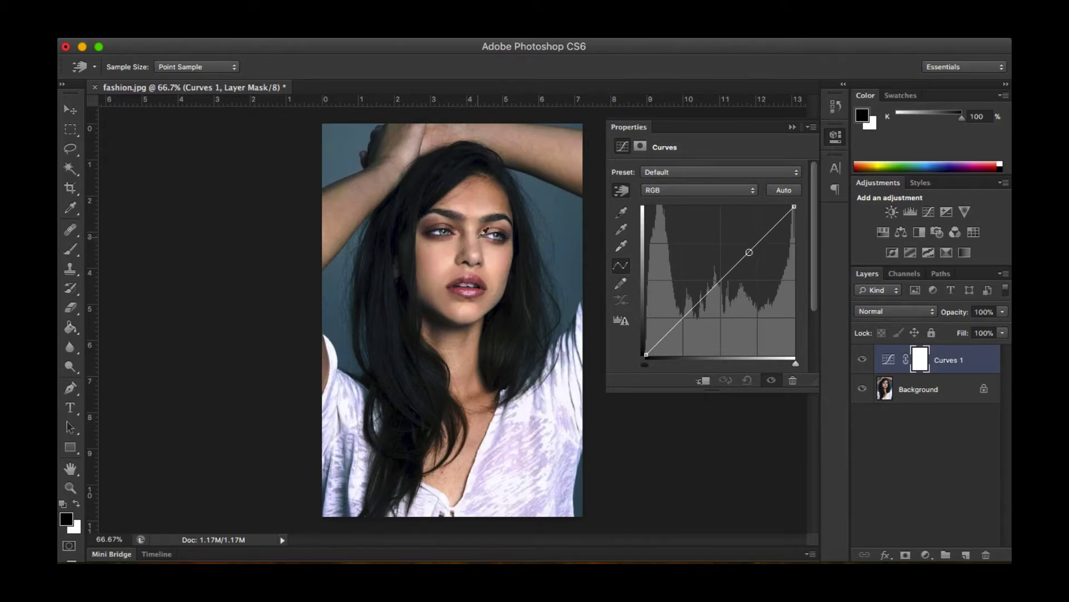
pyautogui.click(485, 209)
pyautogui.moveTo(489, 210); pyautogui.dragTo(489, 194)
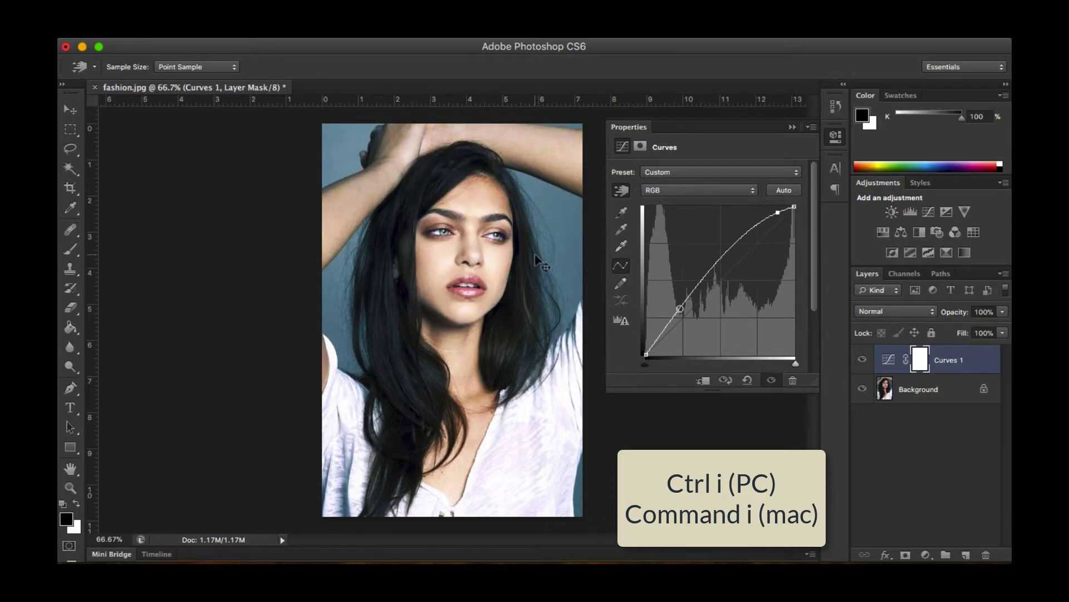
# Invert the brightening Curves layer's mask to black and rename the layer "dodge"
pyautogui.press('super+i')
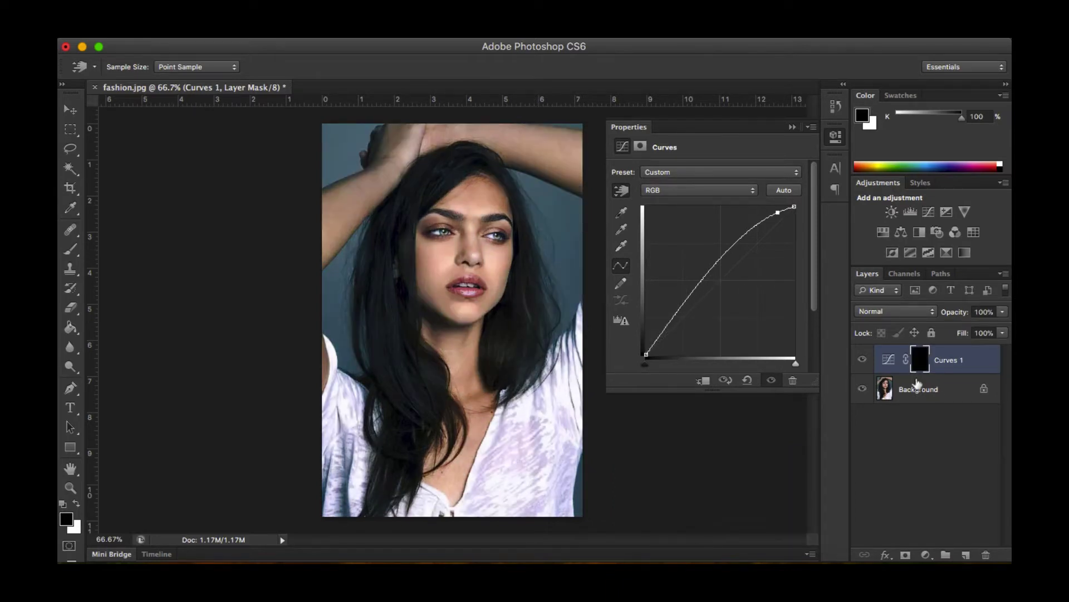
pyautogui.press('b')
pyautogui.press('x')
pyautogui.doubleClick(946, 359)
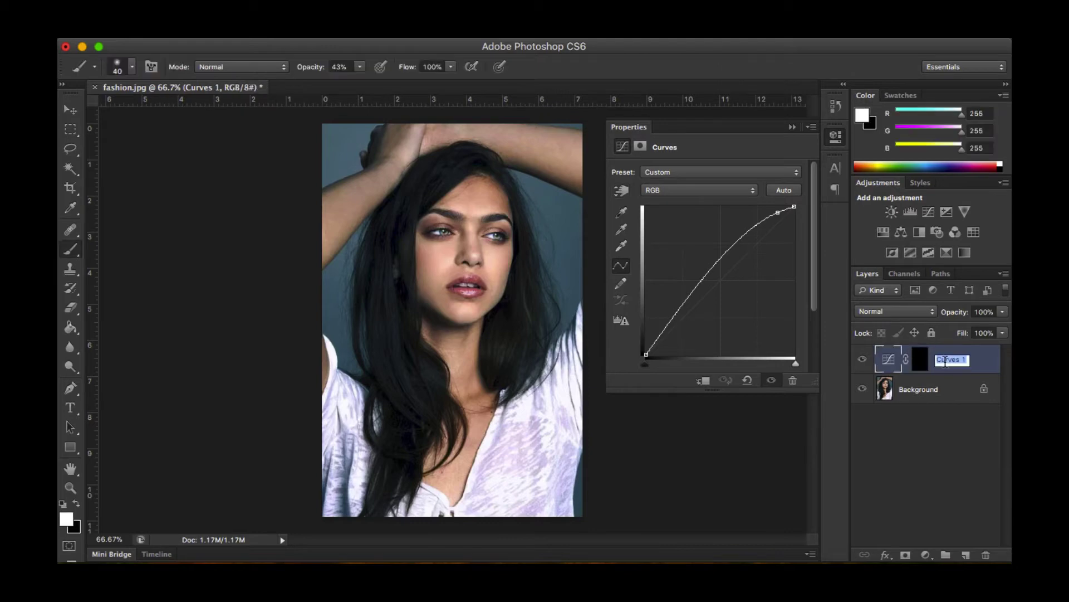
pyautogui.write('dodge')
pyautogui.press('Return')
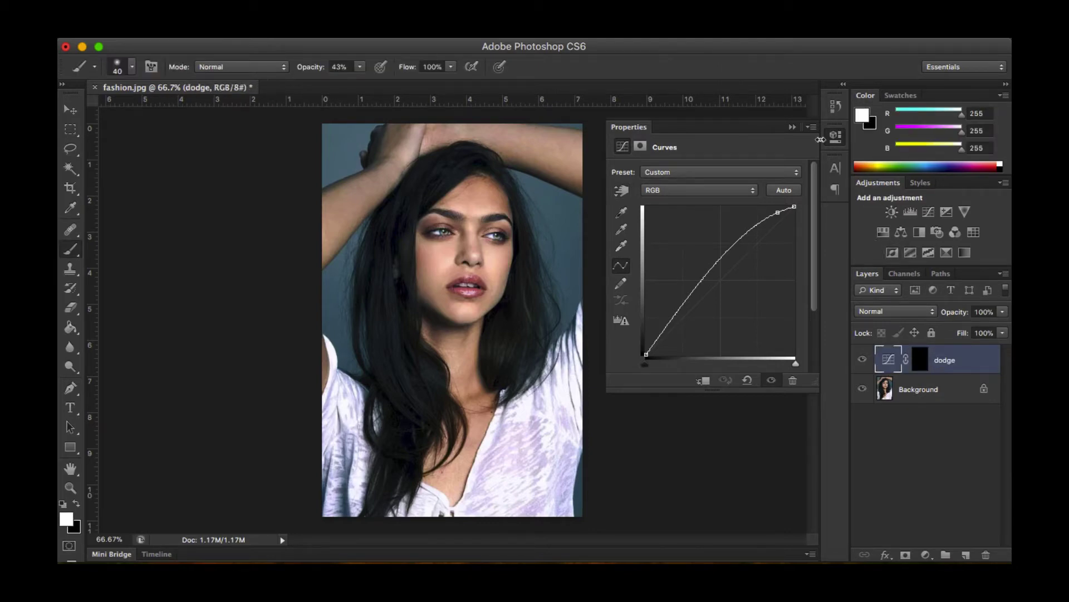
pyautogui.click(792, 127)
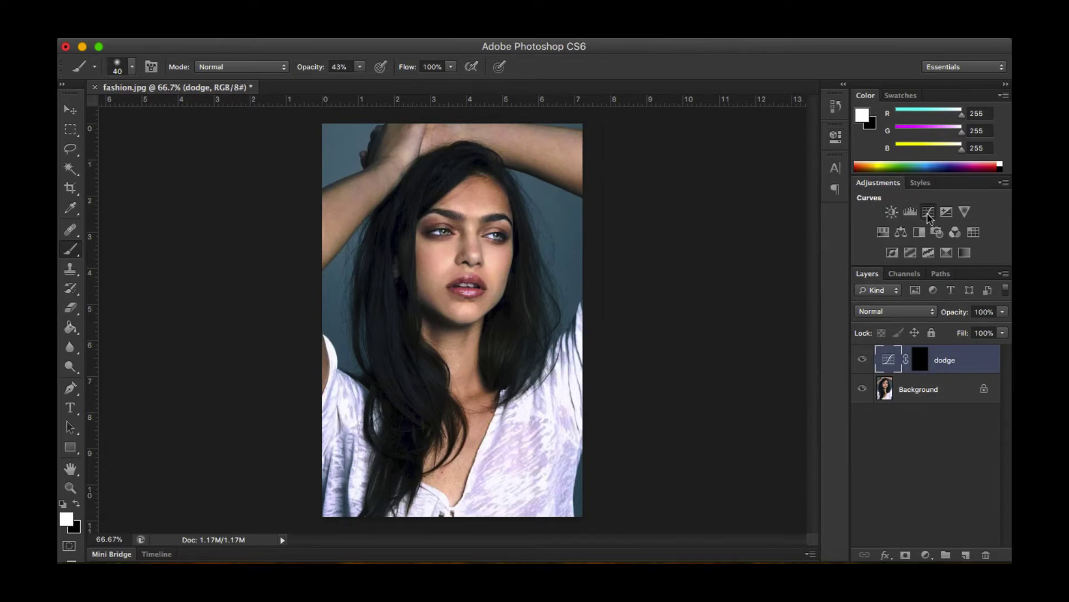
# Add a second Curves adjustment layer and lower its curve with the on-image adjustment to darken the portrait
pyautogui.click(928, 214)
pyautogui.click(623, 192)
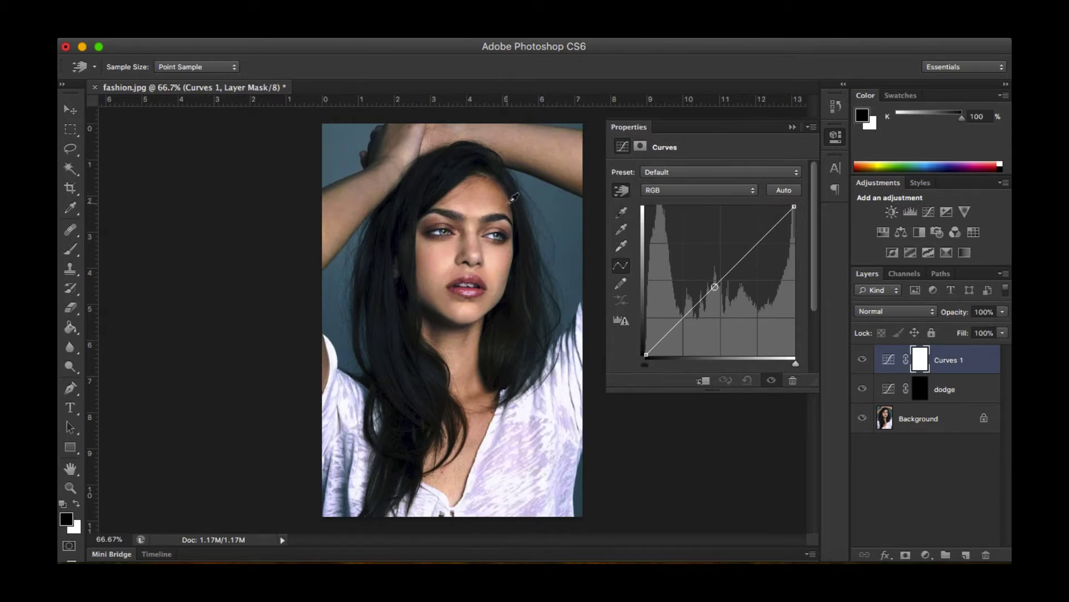
pyautogui.moveTo(510, 202); pyautogui.dragTo(511, 232)
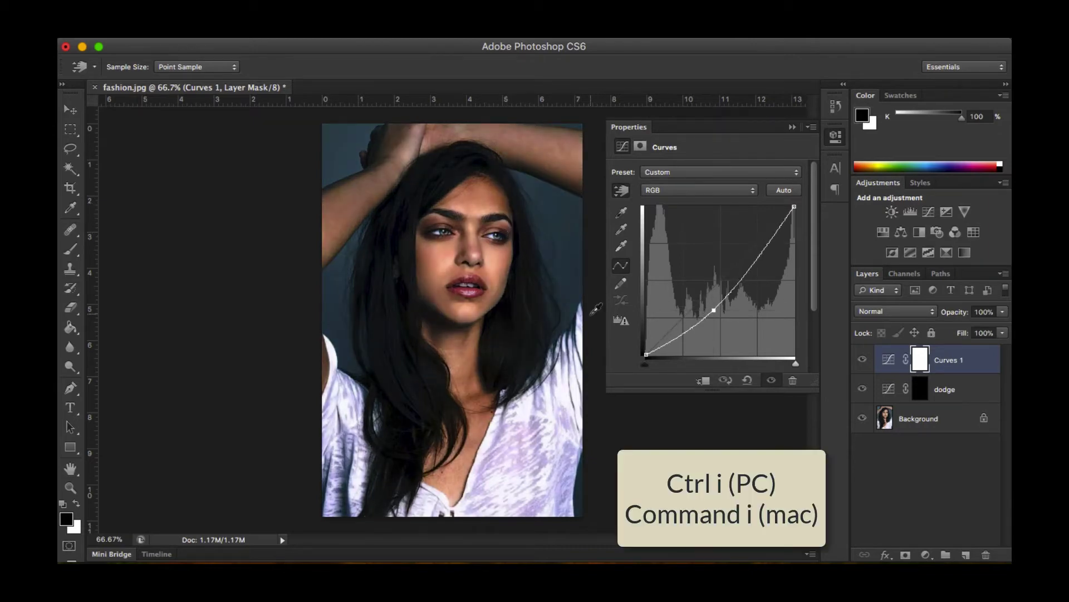
# Invert the darkening Curves layer's mask to black and rename the layer "burn"
pyautogui.press('super+i')
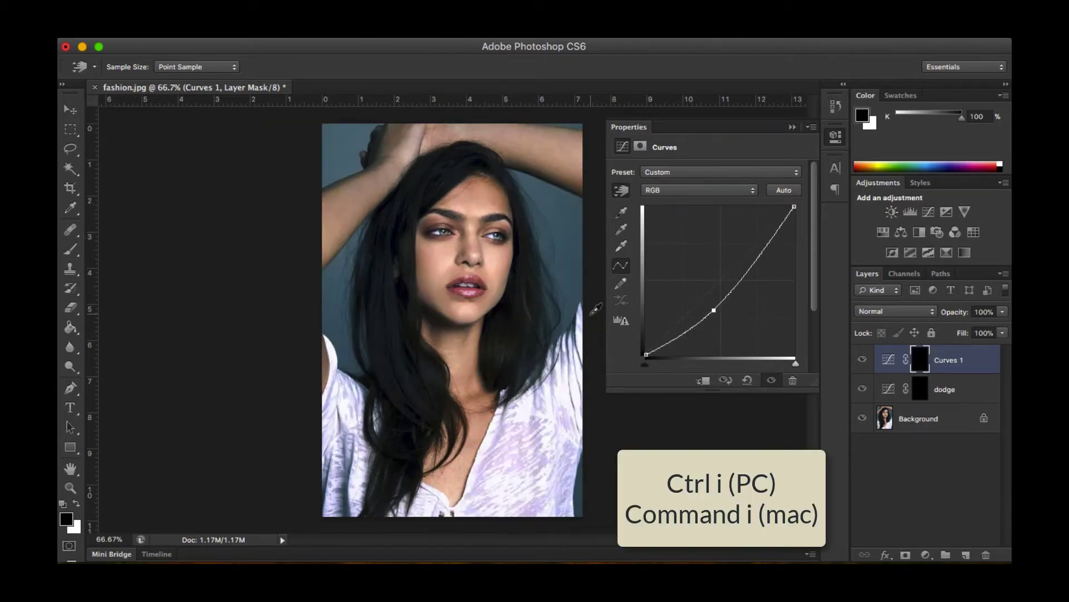
pyautogui.press('b')
pyautogui.press('x')
pyautogui.doubleClick(948, 360)
pyautogui.write('burn')
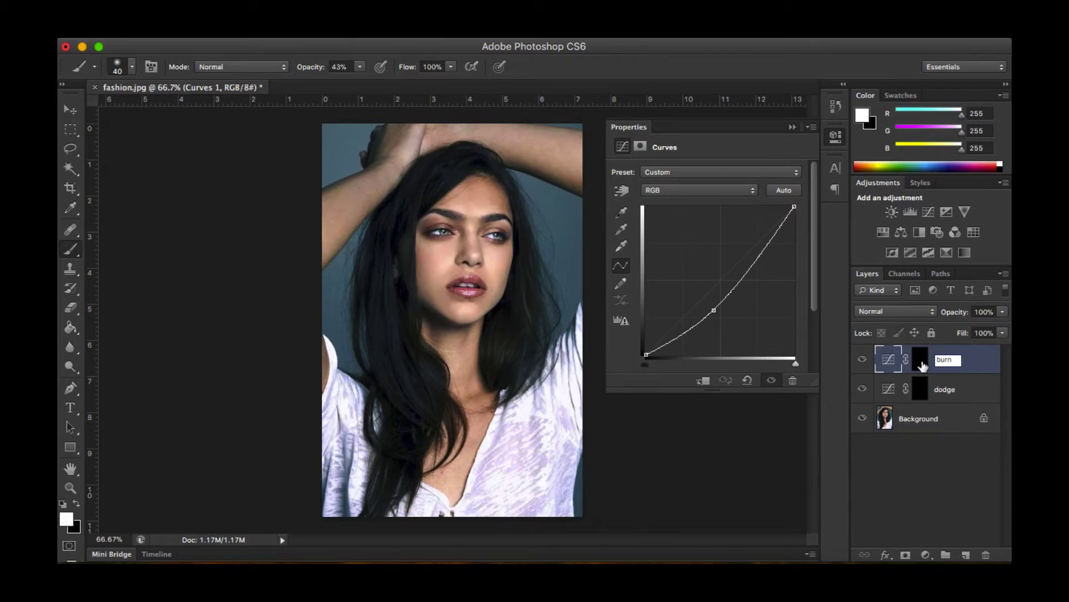
pyautogui.press('Return')
# Target the dodge layer's mask and make white the foreground colour for painting
pyautogui.click(921, 390)
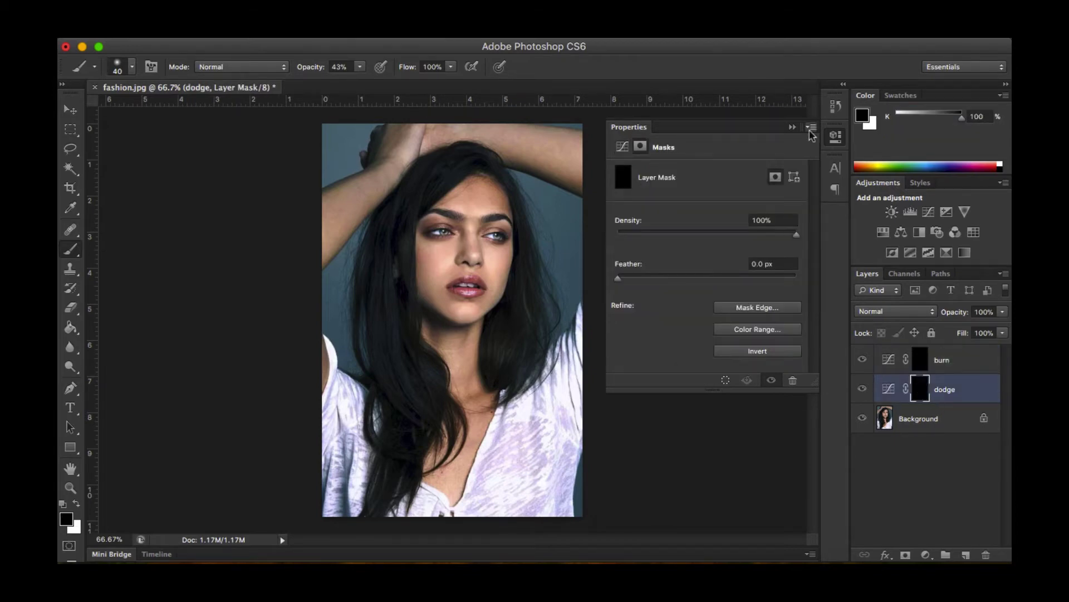
pyautogui.click(792, 127)
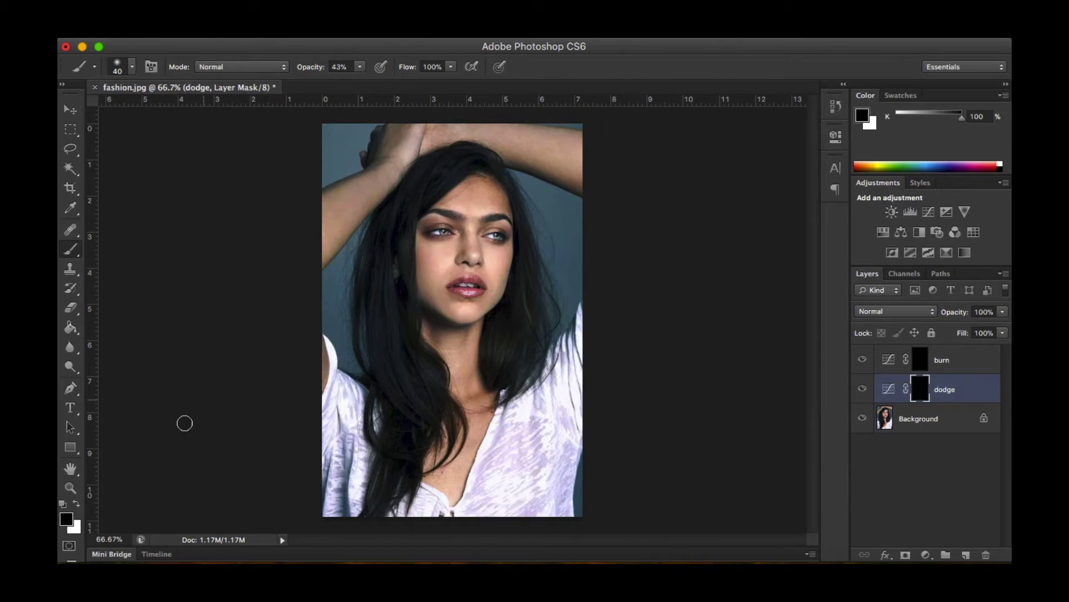
pyautogui.click(76, 503)
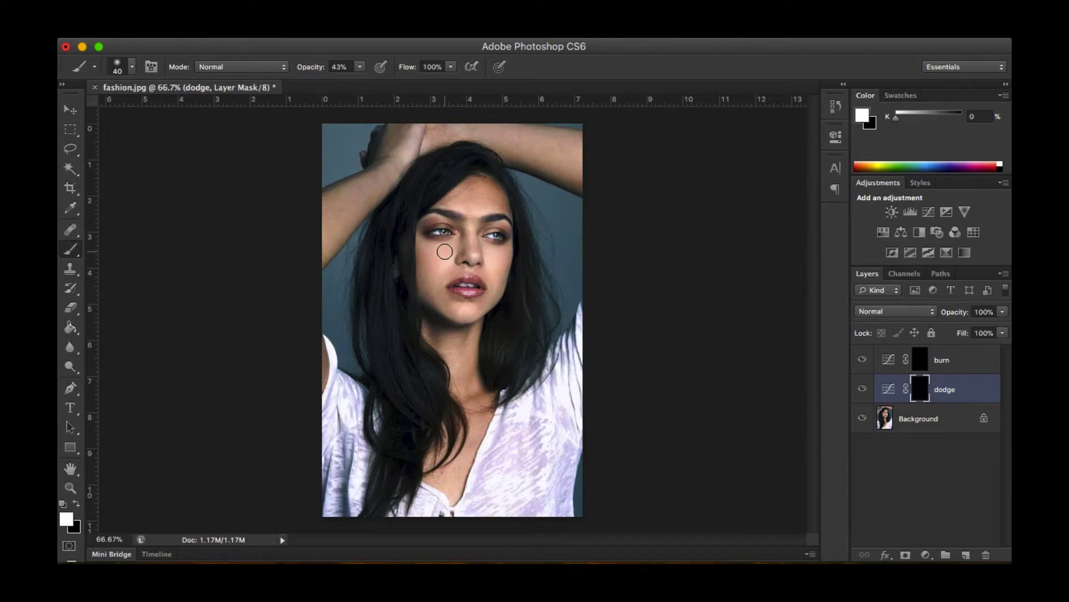
# Set the Brush tool's size to 45 px for working on the face
pyautogui.press('super+plus')
pyautogui.press('super+plus')
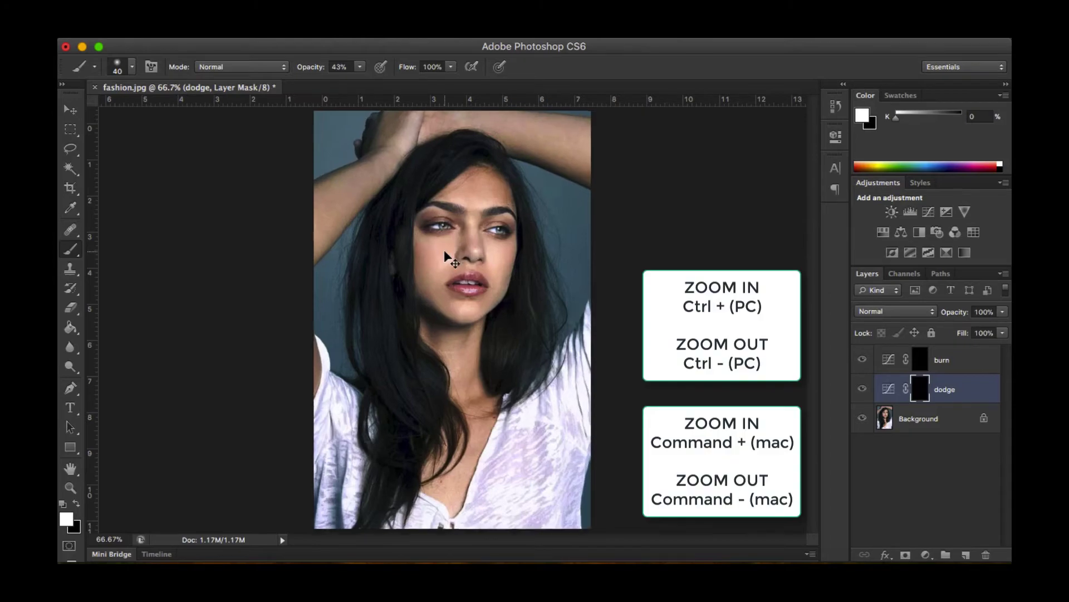
pyautogui.scroll(5, 445, 245)
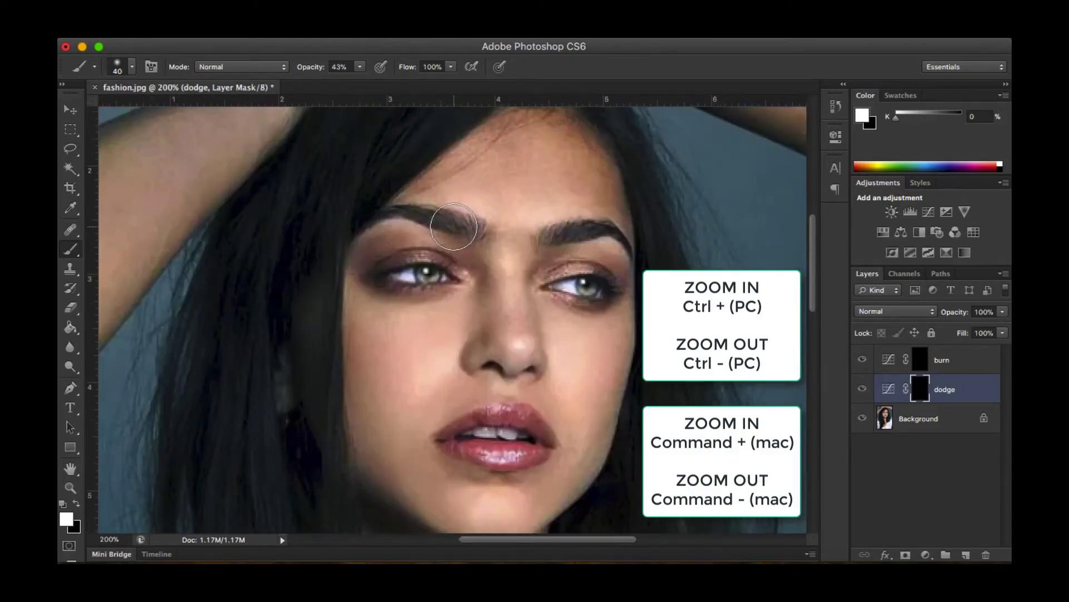
pyautogui.click(71, 488)
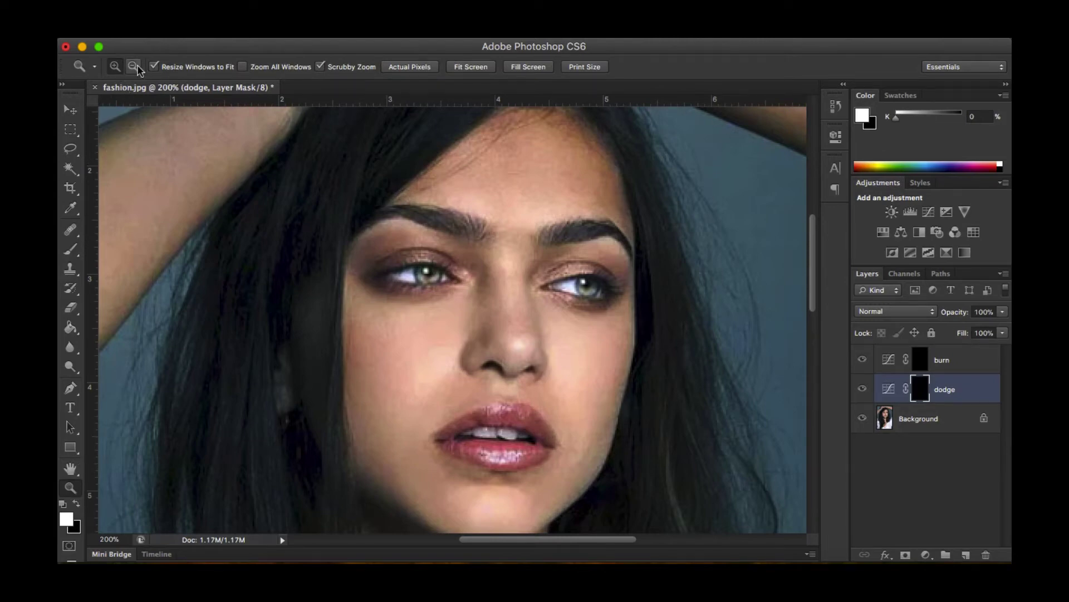
pyautogui.click(76, 250)
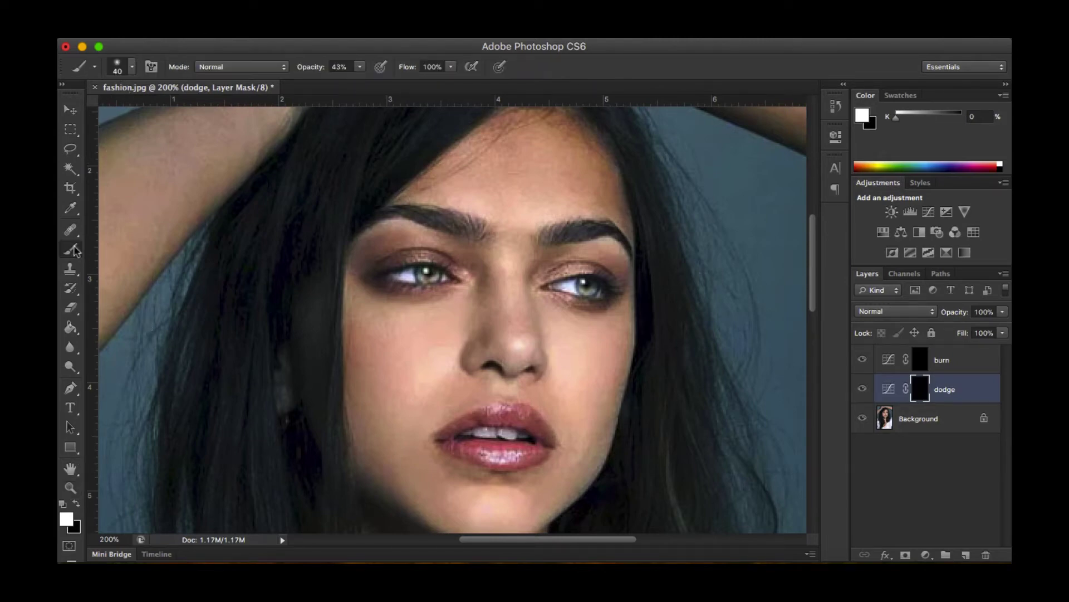
pyautogui.click(132, 67)
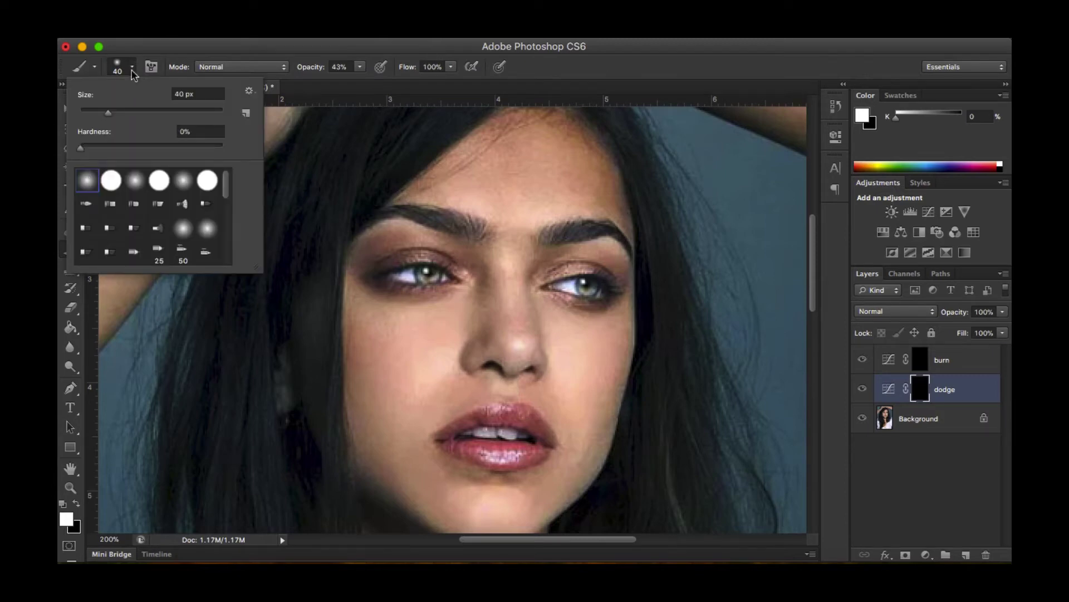
pyautogui.click(133, 70)
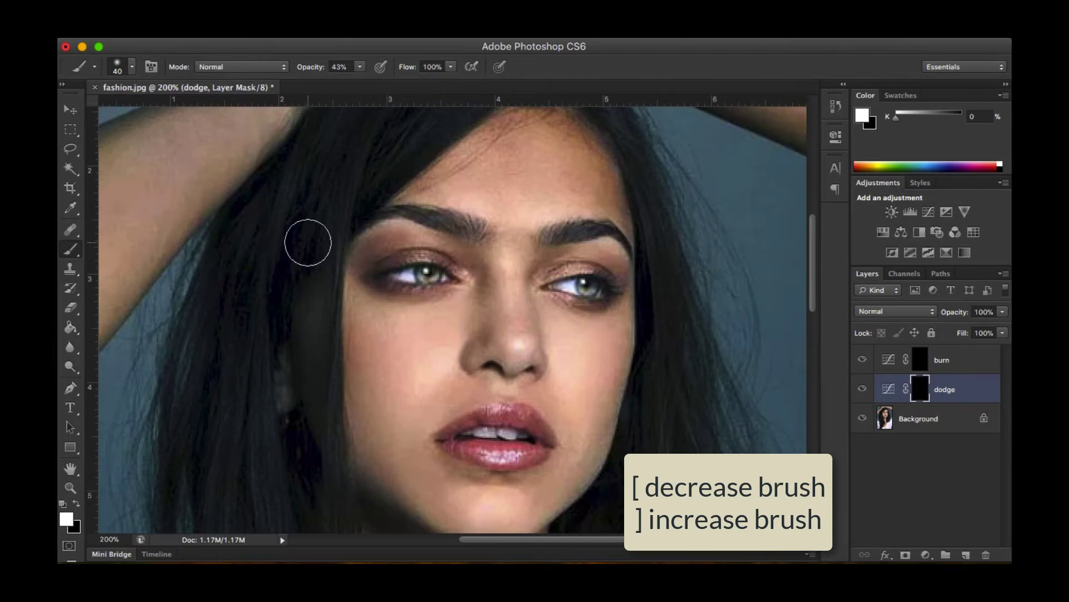
pyautogui.press('[')
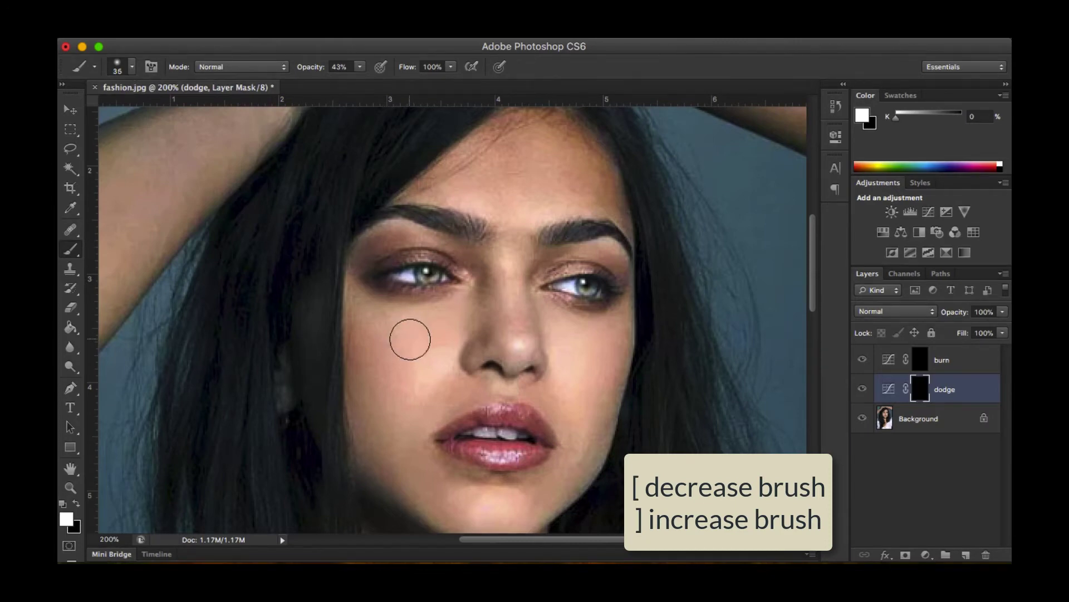
pyautogui.press(']')
pyautogui.press(']')
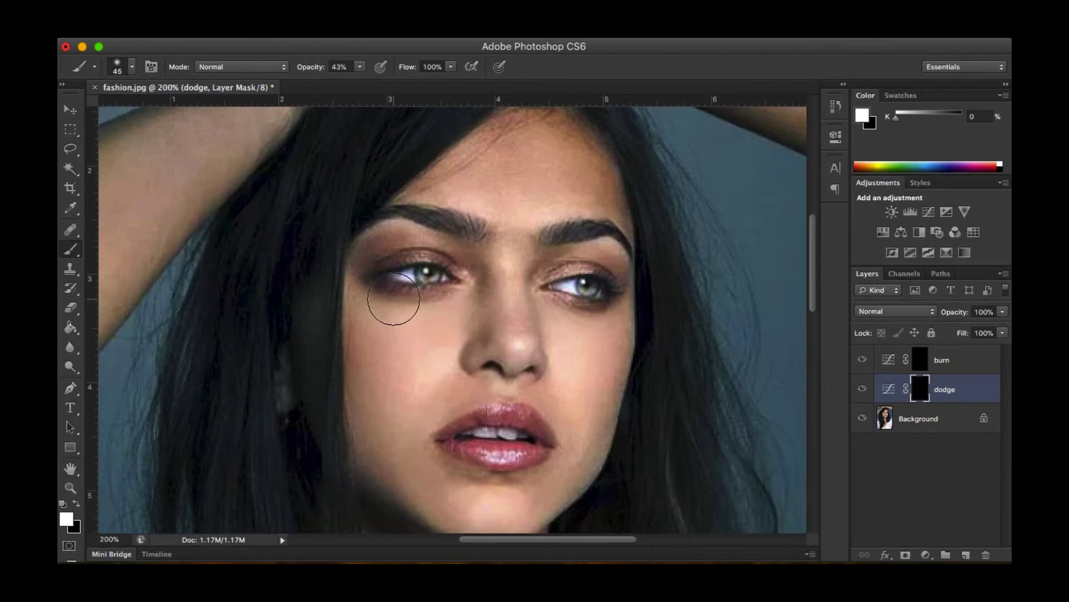
# Lower the brush opacity to 31% and paint highlights on the dodge mask under both eyes
pyautogui.click(360, 67)
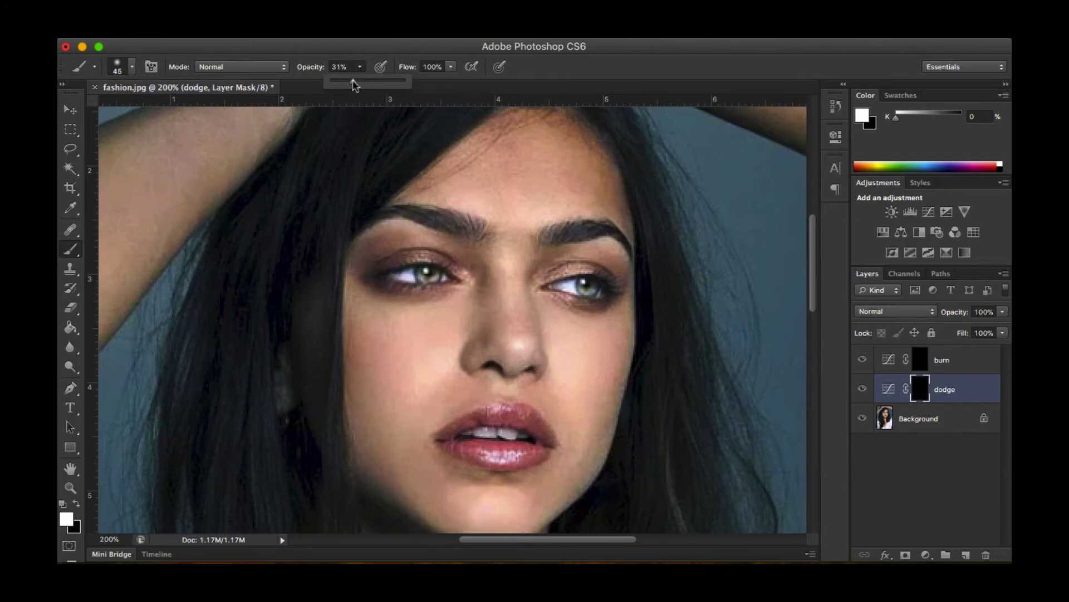
pyautogui.moveTo(382, 317)
pyautogui.mouseDown()
pyautogui.moveTo(397, 343)
pyautogui.moveTo(432, 317)
pyautogui.moveTo(409, 315)
pyautogui.moveTo(392, 336)
pyautogui.moveTo(422, 335)
pyautogui.moveTo(447, 313)
pyautogui.moveTo(379, 316)
pyautogui.moveTo(396, 342)
pyautogui.mouseUp()
pyautogui.moveTo(590, 316)
pyautogui.mouseDown()
pyautogui.moveTo(575, 313)
pyautogui.moveTo(603, 315)
pyautogui.moveTo(587, 327)
pyautogui.moveTo(603, 324)
pyautogui.mouseUp()
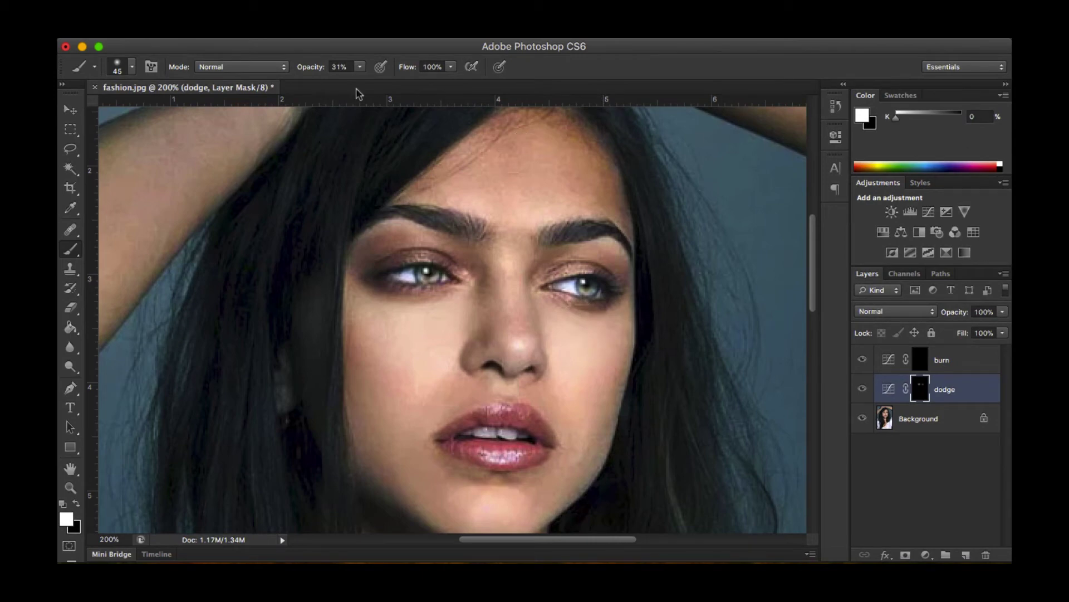
# Set the brush opacity to 100% and paint a strong highlight on the cheek beneath the image's left eye
pyautogui.click(361, 67)
pyautogui.moveTo(362, 81); pyautogui.dragTo(426, 89)
pyautogui.moveTo(432, 319)
pyautogui.mouseDown()
pyautogui.moveTo(371, 298)
pyautogui.moveTo(385, 319)
pyautogui.moveTo(438, 312)
pyautogui.moveTo(407, 323)
pyautogui.mouseUp()
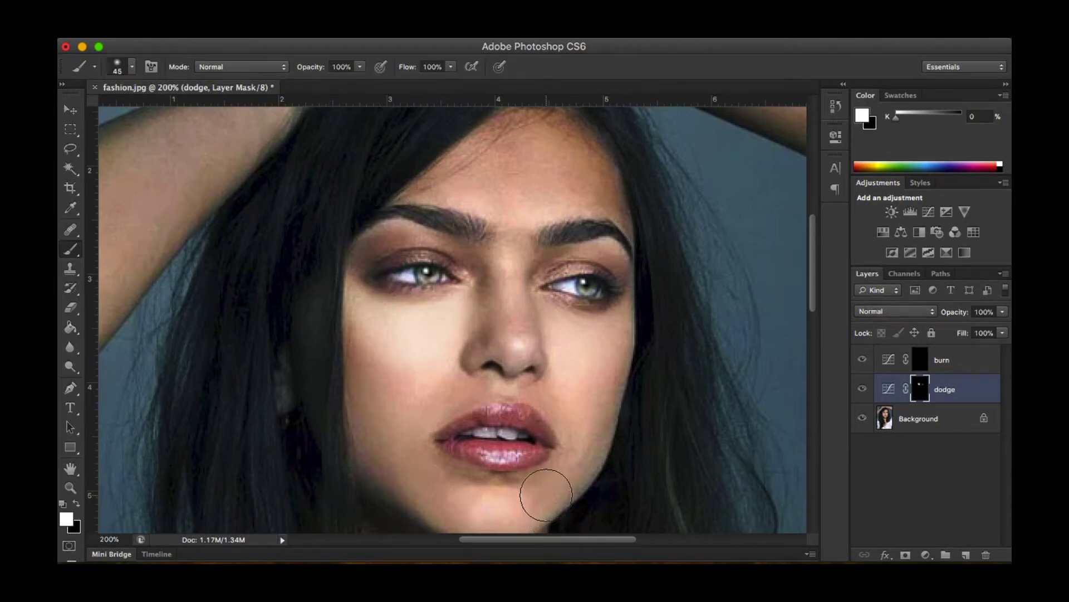
# Paint the strong cheek highlight out of the dodge mask with black at 100% opacity
pyautogui.click(361, 67)
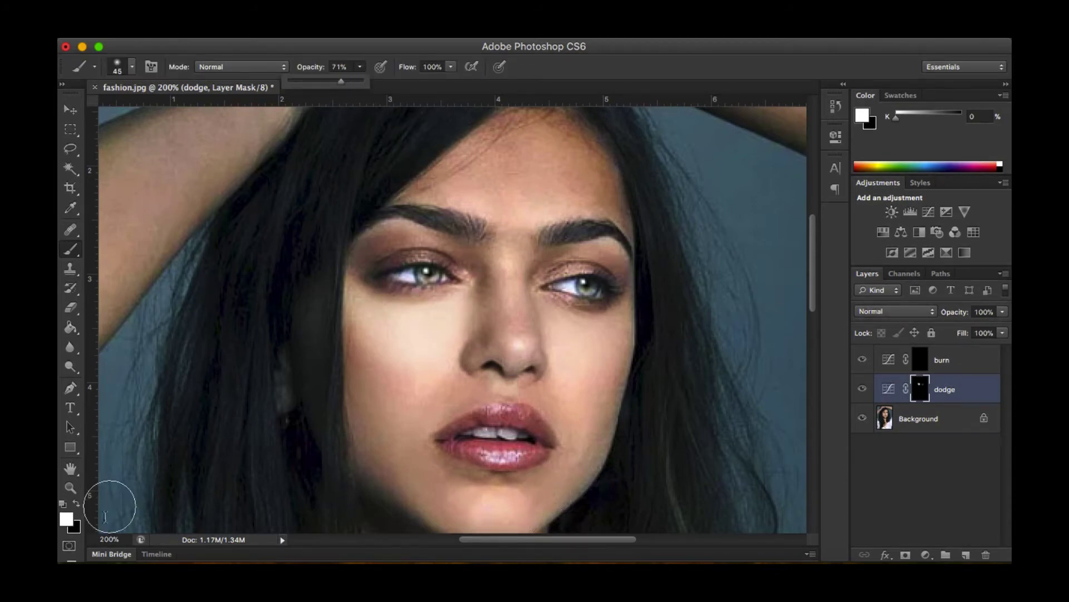
pyautogui.click(76, 503)
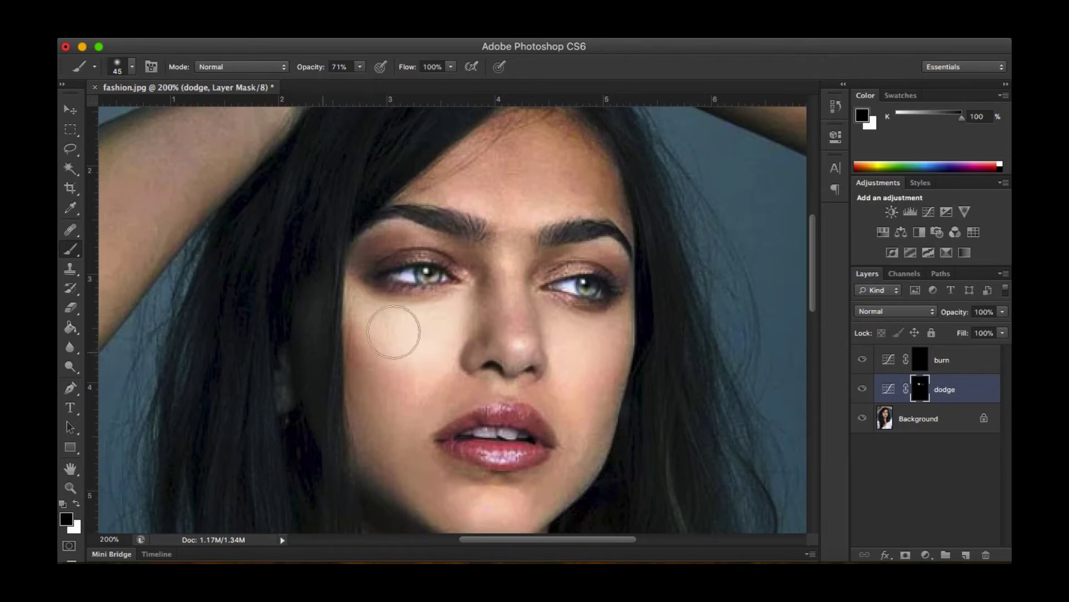
pyautogui.click(360, 67)
pyautogui.moveTo(363, 82); pyautogui.dragTo(413, 85)
pyautogui.moveTo(379, 403)
pyautogui.mouseDown()
pyautogui.moveTo(370, 309)
pyautogui.moveTo(432, 359)
pyautogui.moveTo(414, 377)
pyautogui.moveTo(471, 327)
pyautogui.moveTo(380, 319)
pyautogui.mouseUp()
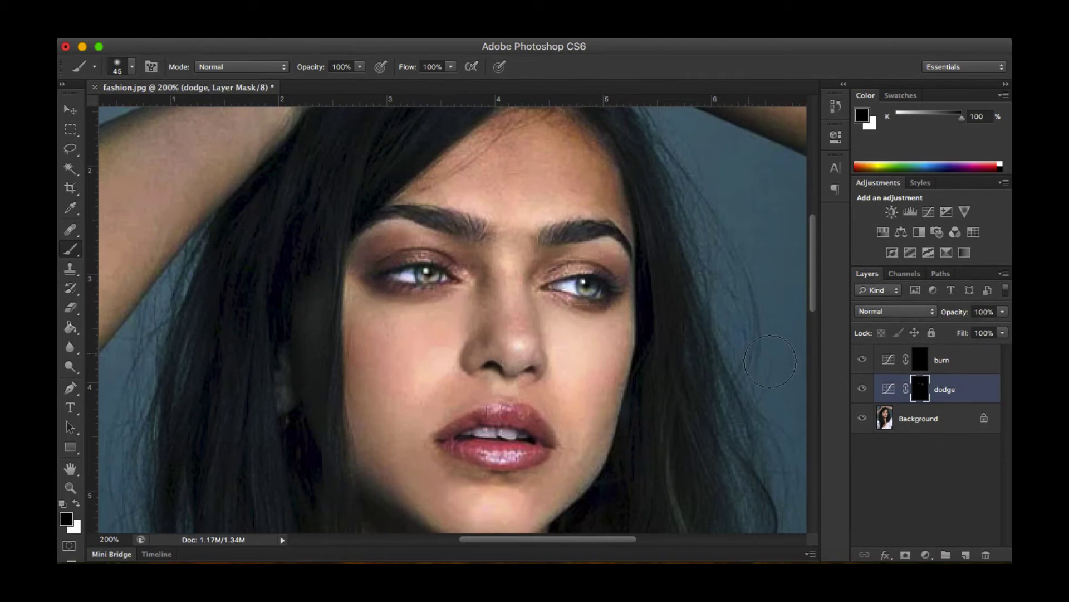
# Paint the dodge mask with white at 59% brush opacity beneath the image's left eye, on the forehead and on the chin
pyautogui.click(77, 504)
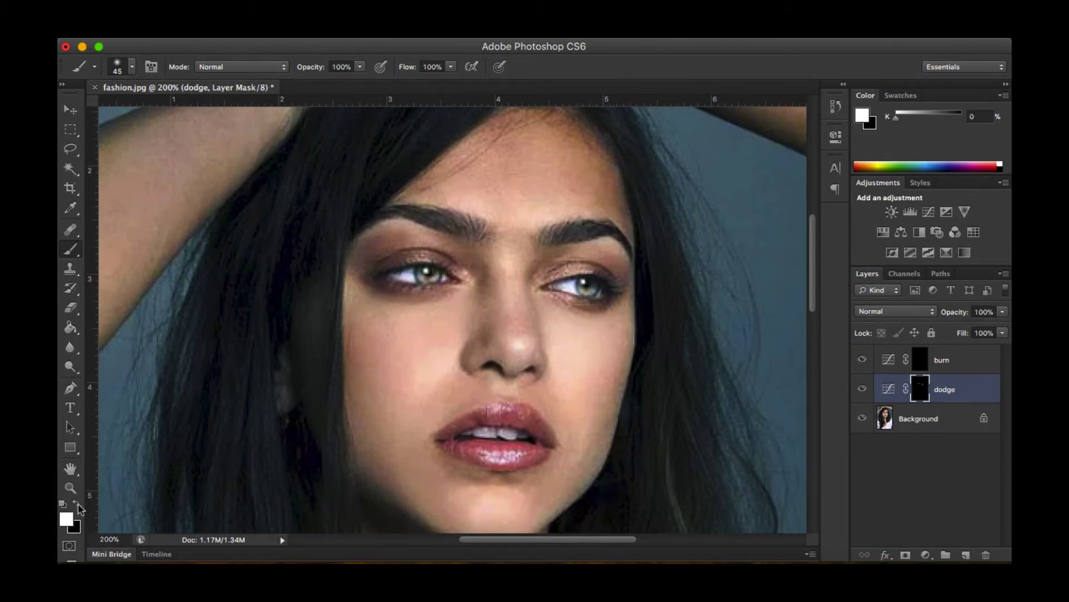
pyautogui.click(360, 66)
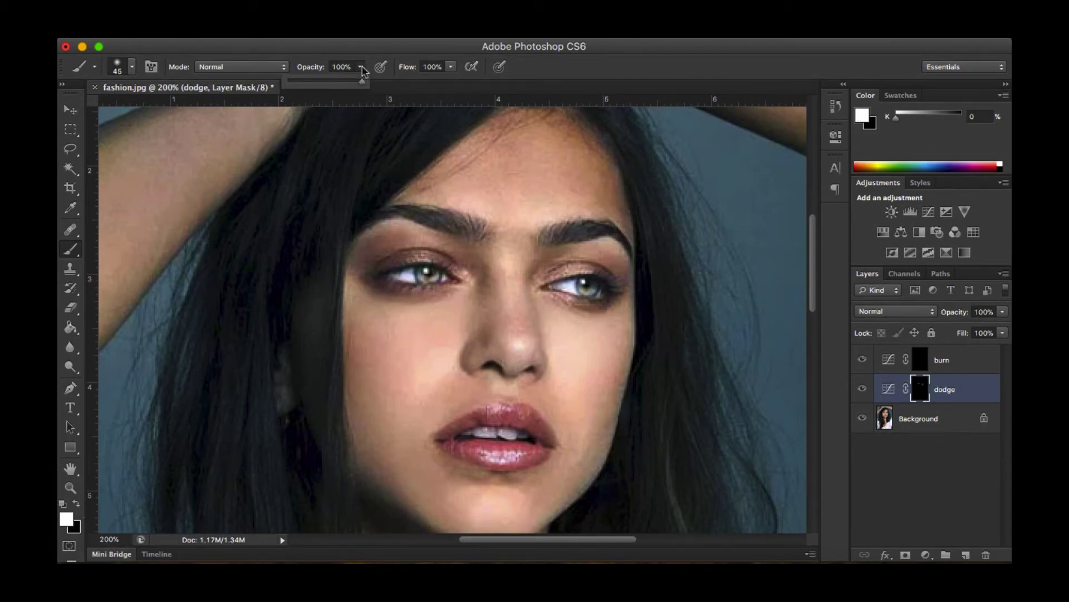
pyautogui.moveTo(362, 81); pyautogui.dragTo(332, 81)
pyautogui.moveTo(368, 315)
pyautogui.mouseDown()
pyautogui.moveTo(418, 314)
pyautogui.moveTo(448, 300)
pyautogui.mouseUp()
pyautogui.moveTo(515, 155)
pyautogui.mouseDown()
pyautogui.moveTo(517, 204)
pyautogui.moveTo(481, 185)
pyautogui.moveTo(515, 201)
pyautogui.moveTo(557, 179)
pyautogui.mouseUp()
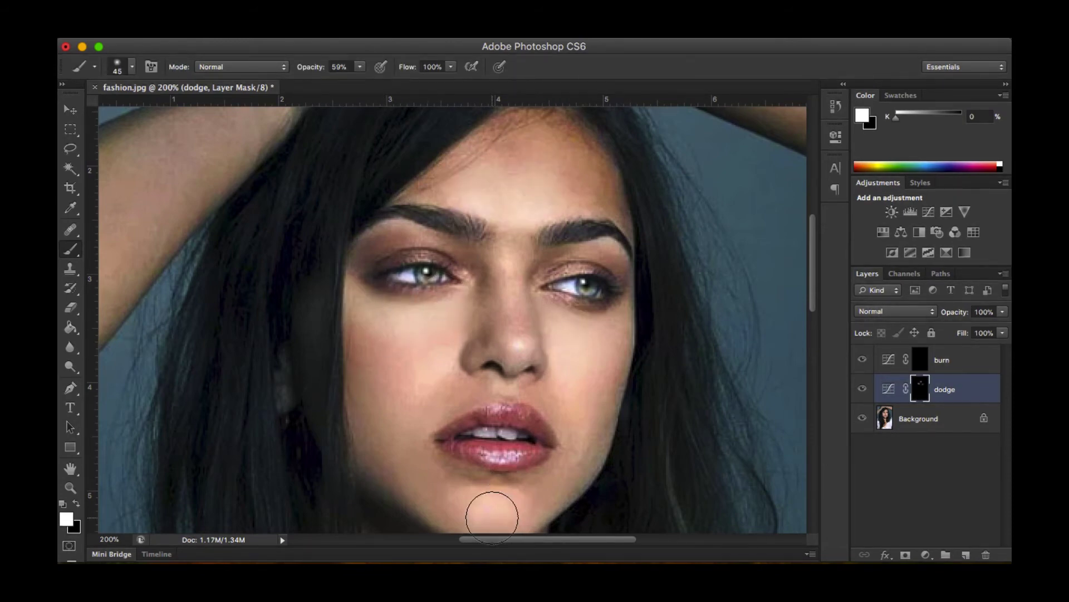
pyautogui.click(492, 517)
# Reduce the brush size to 20 px and paint a highlight along the bridge of the nose
pyautogui.press('[')
pyautogui.press('[')
pyautogui.press('[')
pyautogui.press('[')
pyautogui.press('[')
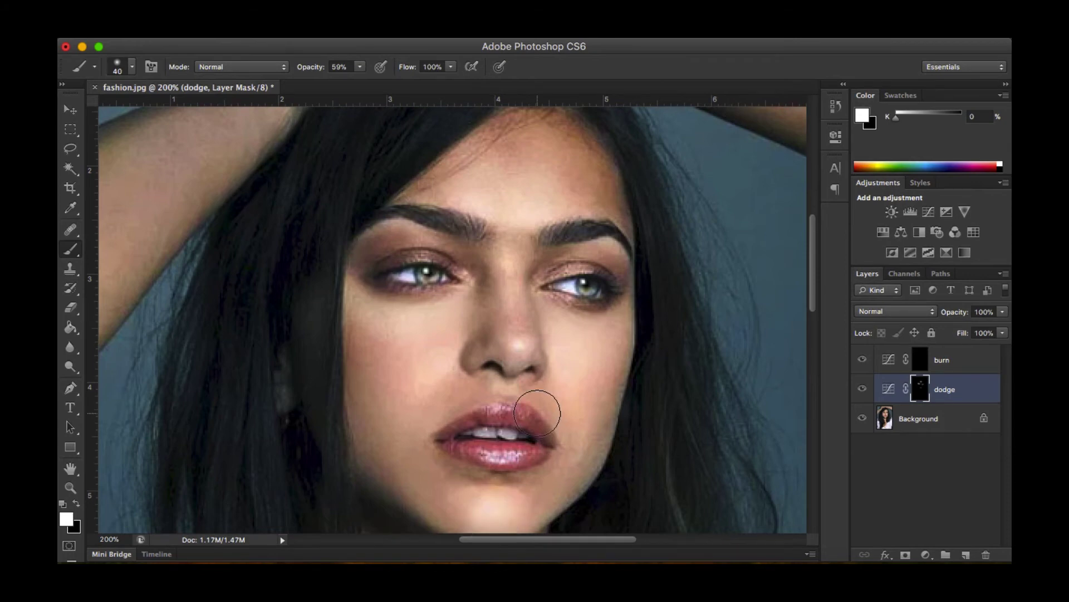
pyautogui.moveTo(532, 354)
pyautogui.mouseDown()
pyautogui.moveTo(518, 342)
pyautogui.moveTo(513, 280)
pyautogui.mouseUp()
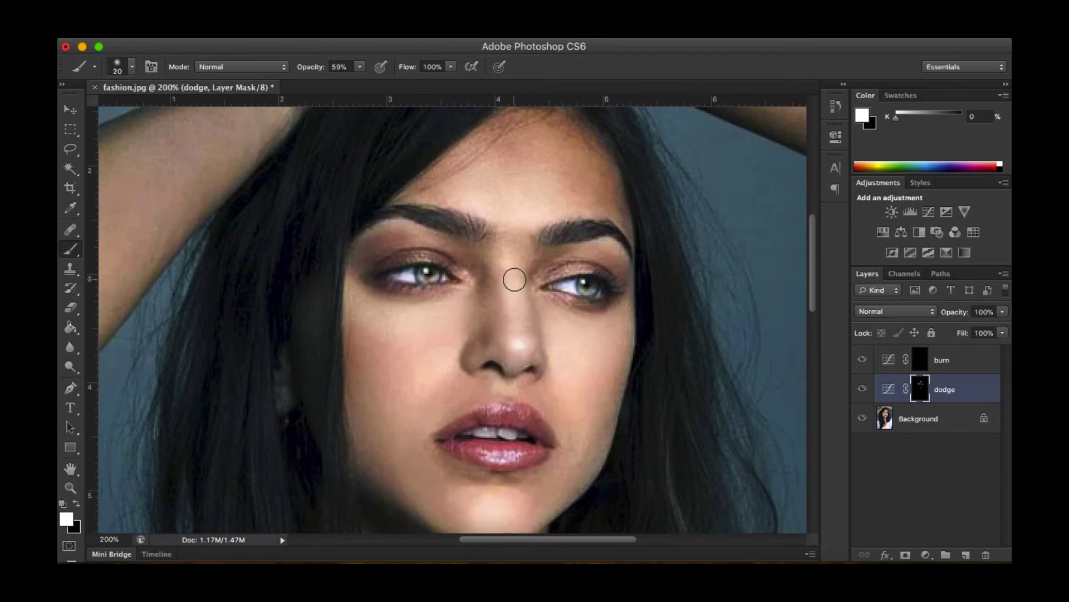
# Reduce the brush size to 7 px and paint over the whites of both eyes with white on the dodge mask
pyautogui.press('super+equal')
pyautogui.press('super+equal')
pyautogui.press('super+equal')
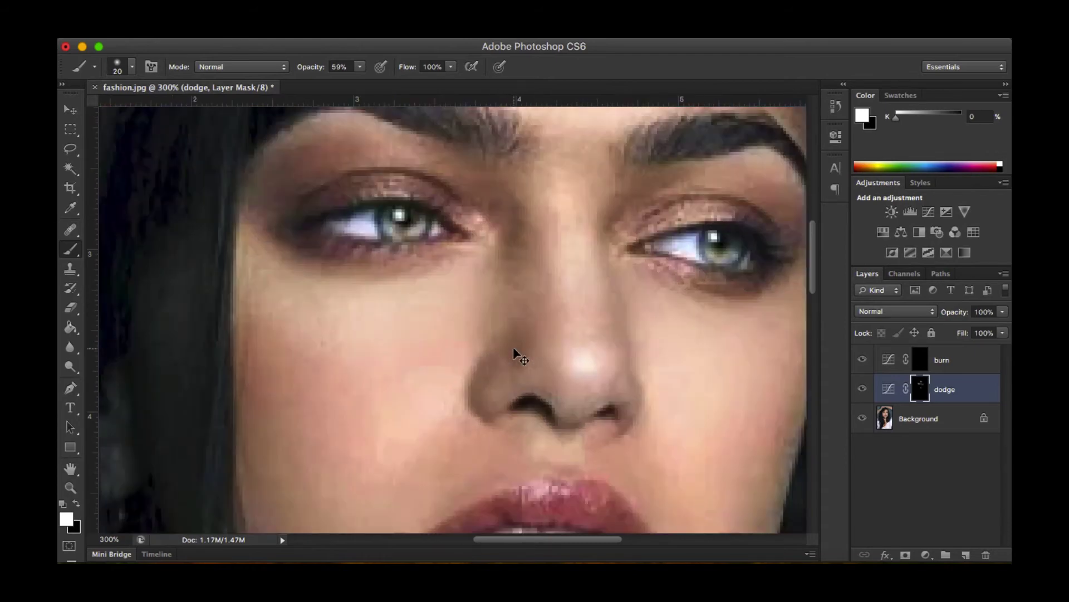
pyautogui.press('[')
pyautogui.press('[')
pyautogui.press('[')
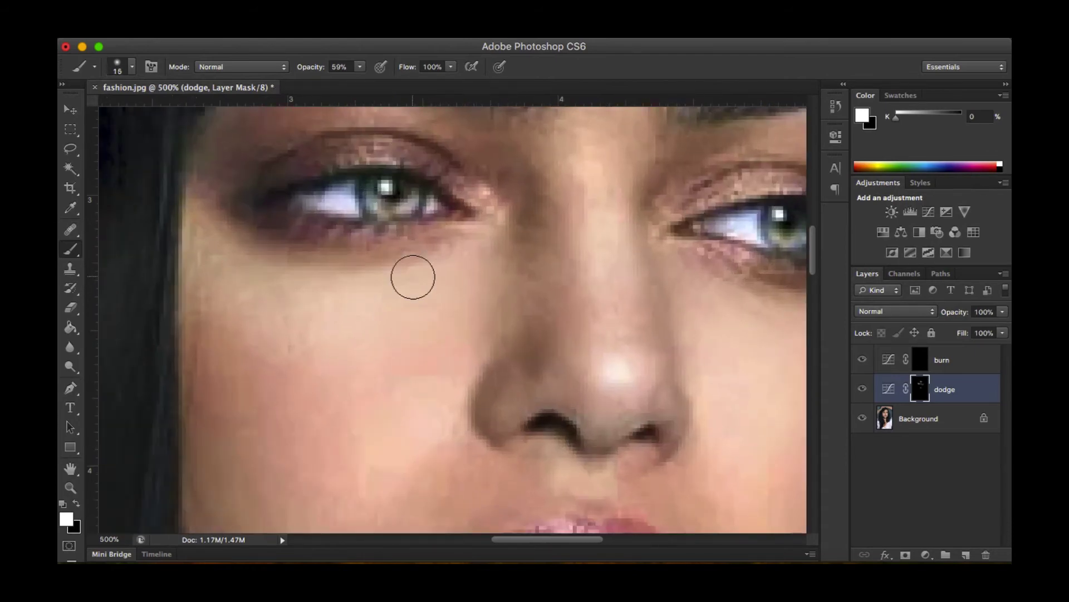
pyautogui.moveTo(350, 210)
pyautogui.mouseDown()
pyautogui.moveTo(331, 200)
pyautogui.moveTo(435, 205)
pyautogui.mouseUp()
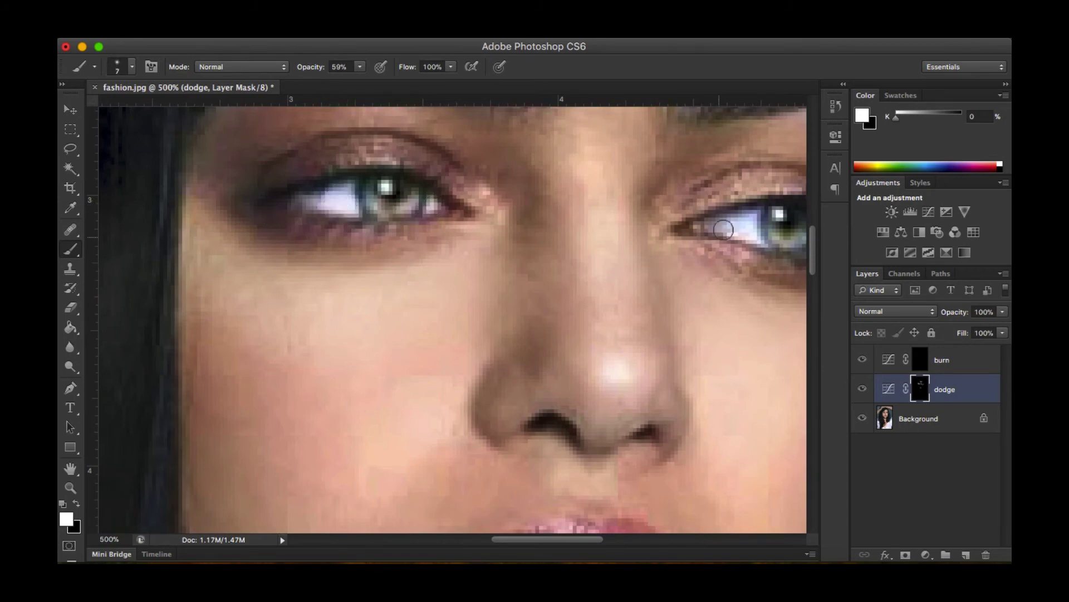
pyautogui.moveTo(745, 227); pyautogui.dragTo(742, 228)
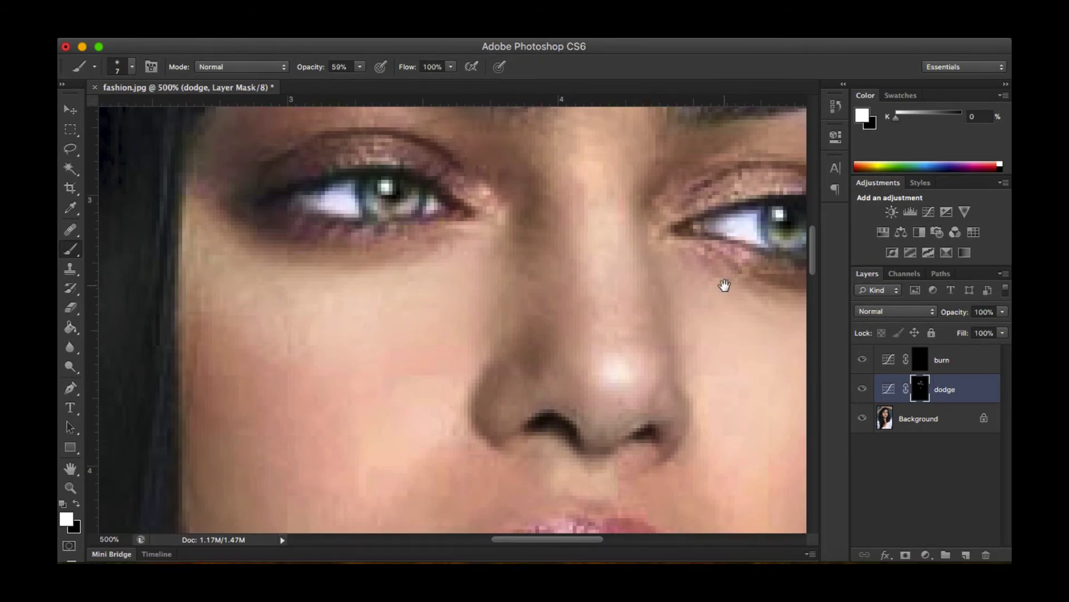
pyautogui.moveTo(724, 286); pyautogui.dragTo(508, 308)
pyautogui.moveTo(609, 272); pyautogui.dragTo(606, 268)
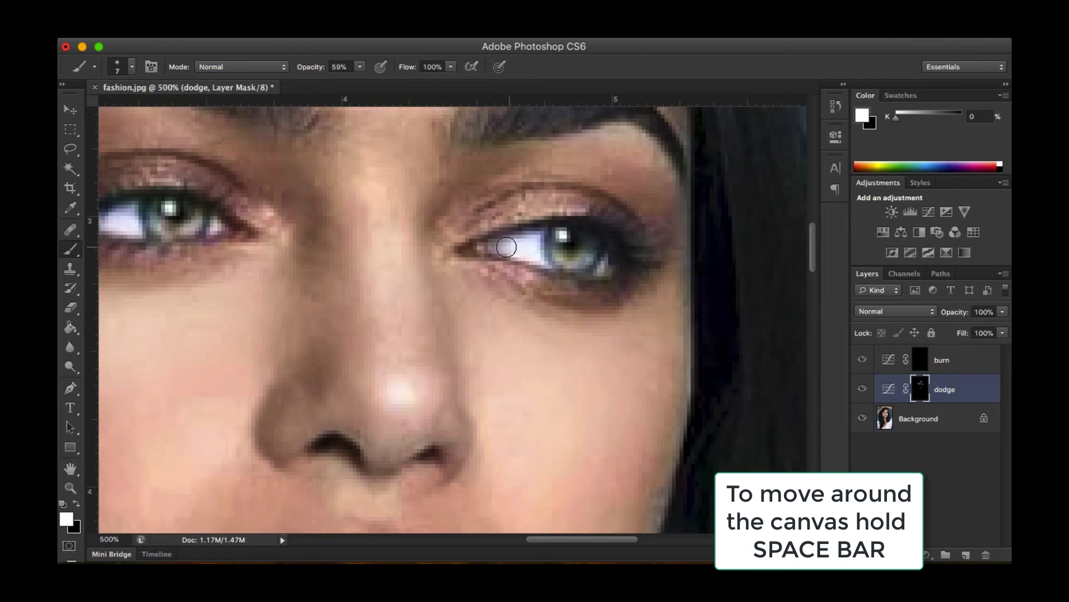
# Brighten the lower lip's highlights and the teeth on the dodge mask with the 7 px white brush
pyautogui.press('space')
pyautogui.moveTo(525, 306)
pyautogui.mouseDown()
pyautogui.moveTo(566, 241)
pyautogui.moveTo(530, 339)
pyautogui.moveTo(580, 219)
pyautogui.moveTo(618, 226)
pyautogui.moveTo(526, 216)
pyautogui.moveTo(542, 213)
pyautogui.moveTo(508, 221)
pyautogui.moveTo(556, 218)
pyautogui.mouseUp()
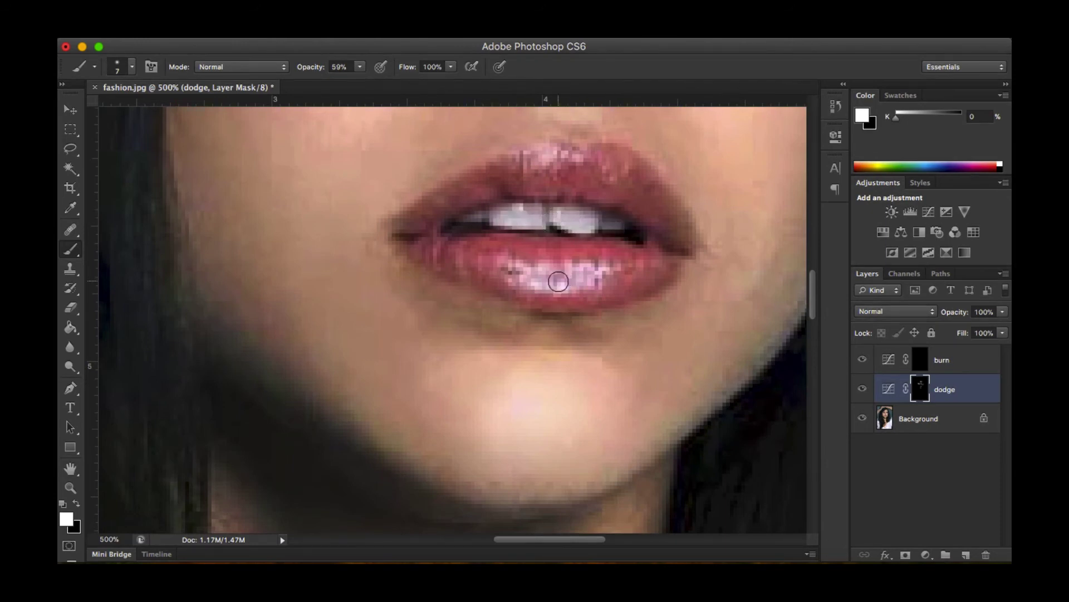
pyautogui.press('super+1')
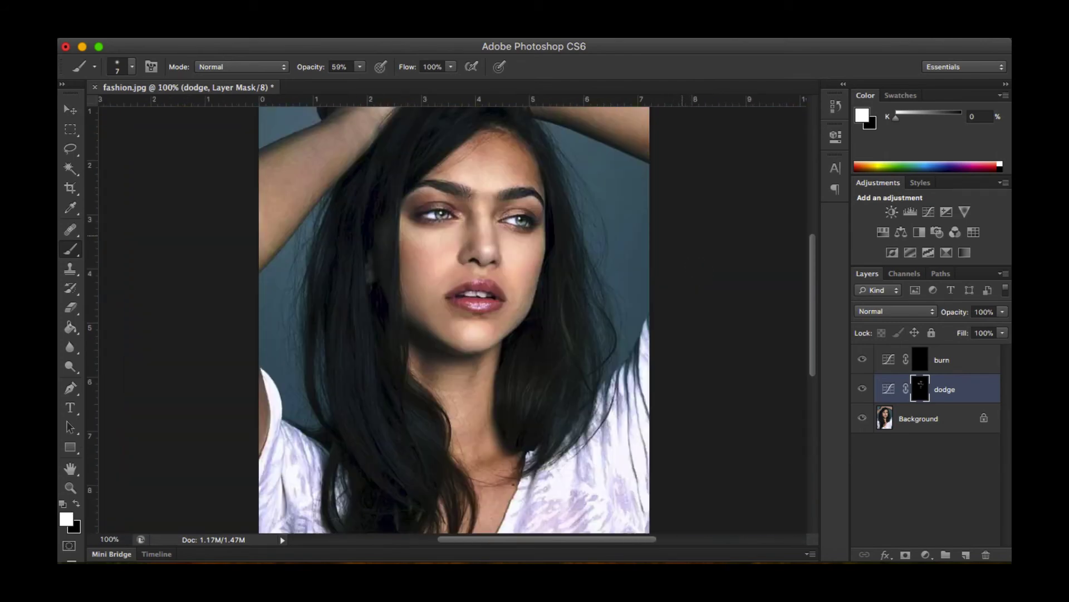
# Select the burn layer's mask, enlarge the brush to 175 px and paint with white over the hair on both sides of the face
pyautogui.click(921, 359)
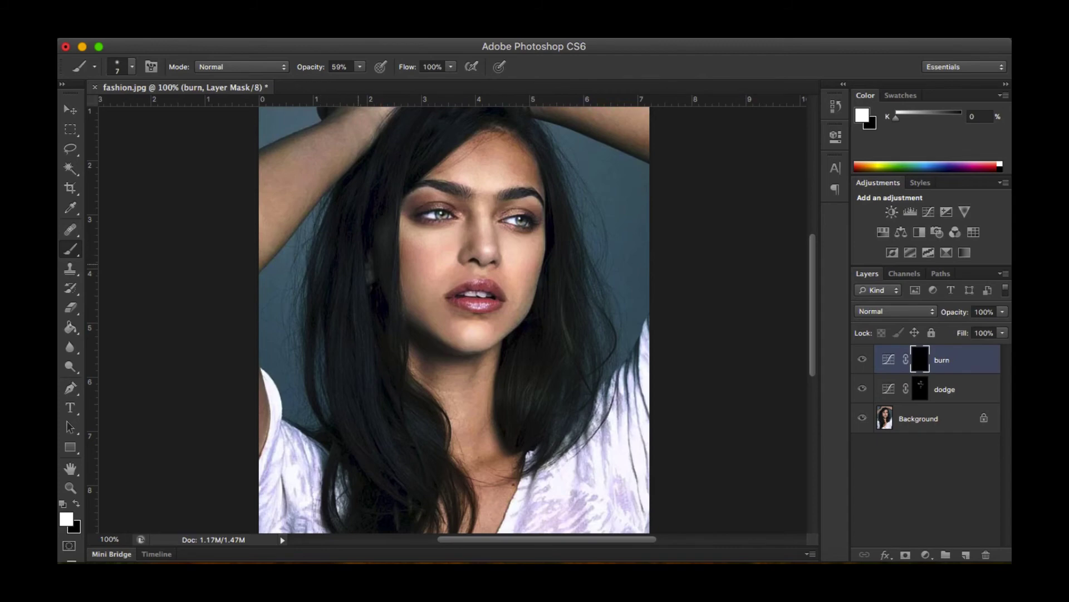
pyautogui.press(']')
pyautogui.press(']')
pyautogui.press(']')
pyautogui.press(']')
pyautogui.press(']')
pyautogui.press(']')
pyautogui.press(']')
pyautogui.press(']')
pyautogui.press(']')
pyautogui.press(']')
pyautogui.press(']')
pyautogui.press(']')
pyautogui.press(']')
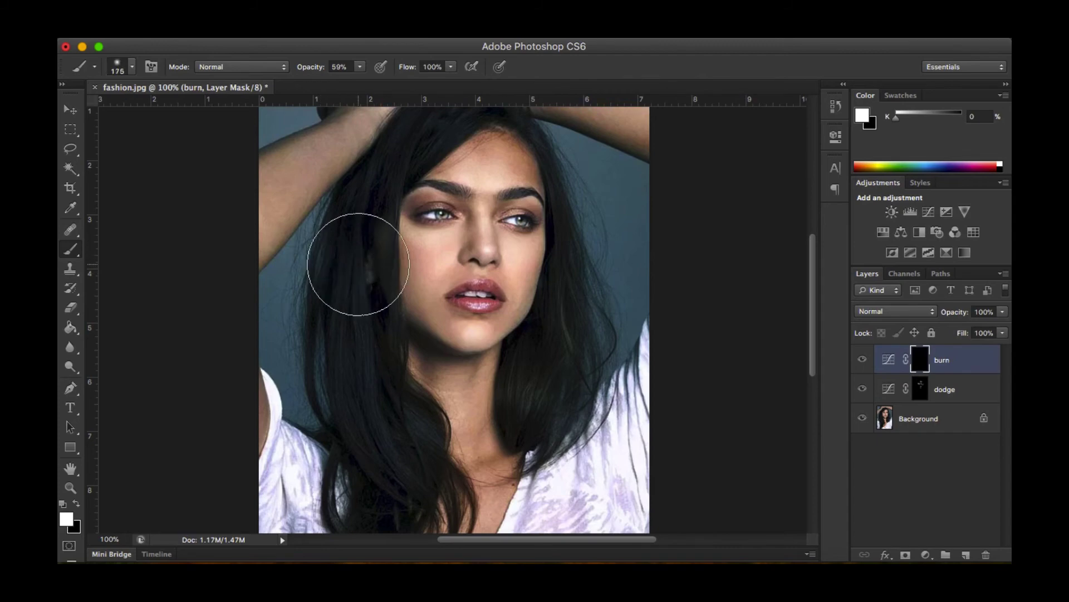
pyautogui.moveTo(350, 334); pyautogui.dragTo(401, 454)
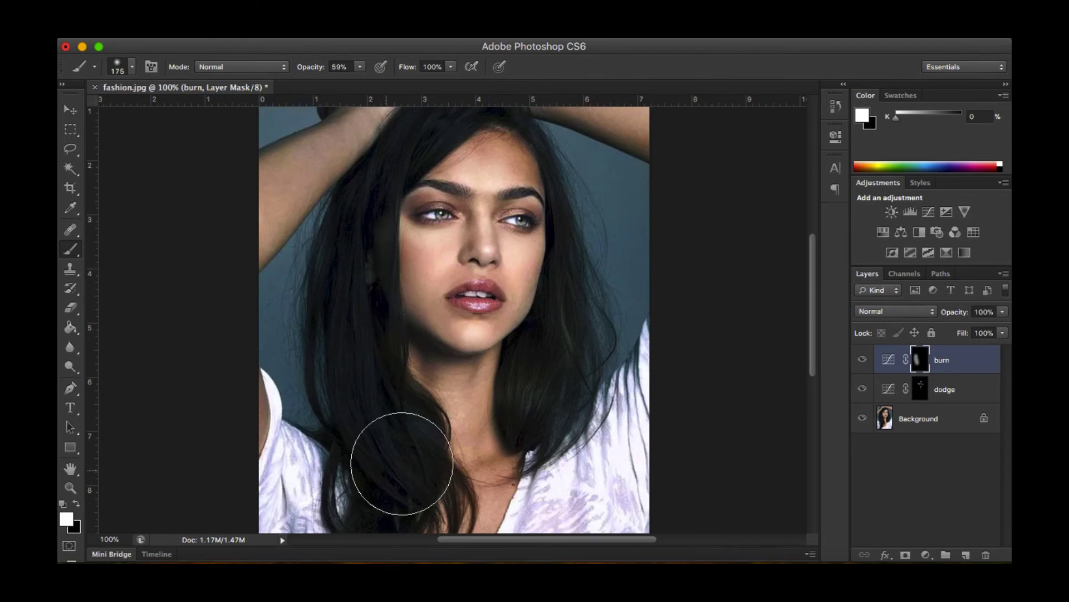
pyautogui.moveTo(571, 356); pyautogui.dragTo(568, 182)
# Reduce the brush size to 70 px and darken the hair around the top of the head on the burn mask
pyautogui.press('[')
pyautogui.press('[')
pyautogui.press('[')
pyautogui.press('[')
pyautogui.press('[')
pyautogui.press('[')
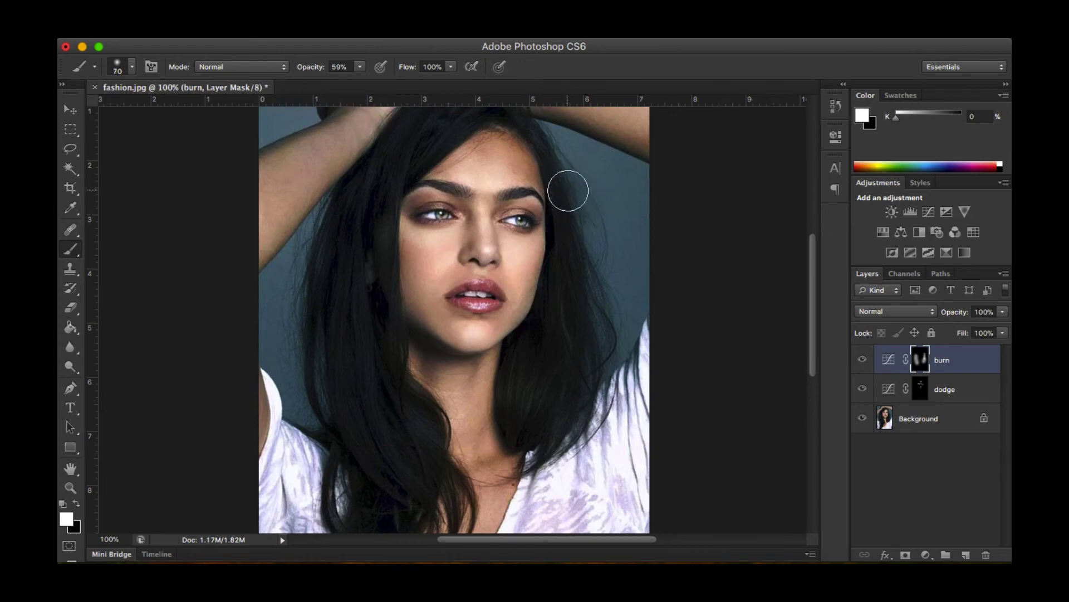
pyautogui.scroll(5, 519, 240)
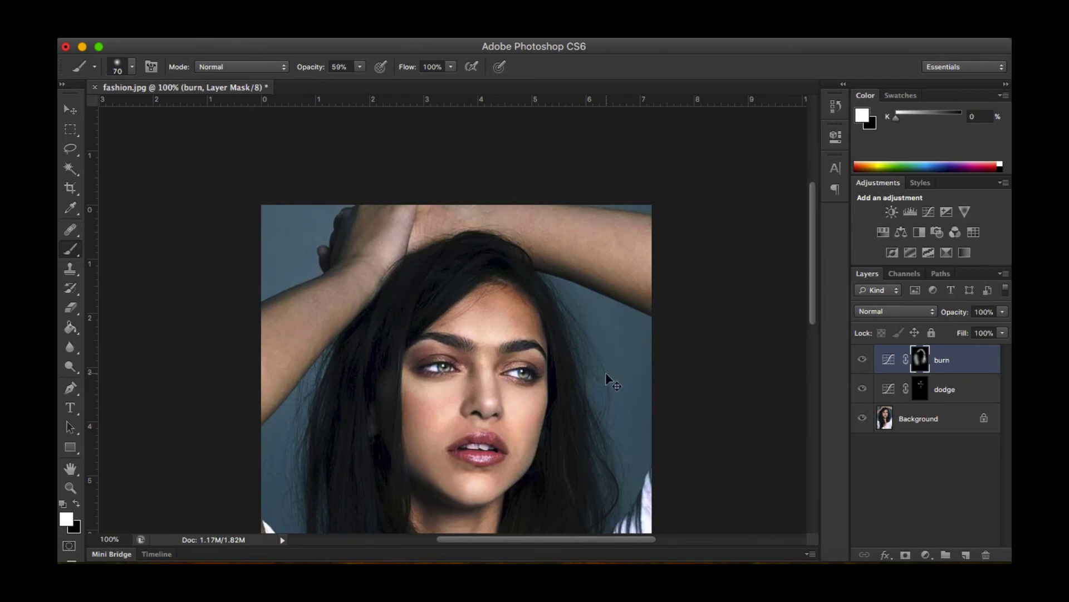
# Set the brush to 40 px or smaller at 39% opacity and darken the eyeshadow around both eyes on the burn mask
pyautogui.press('super+equal')
pyautogui.hscroll(2, 577, 372)
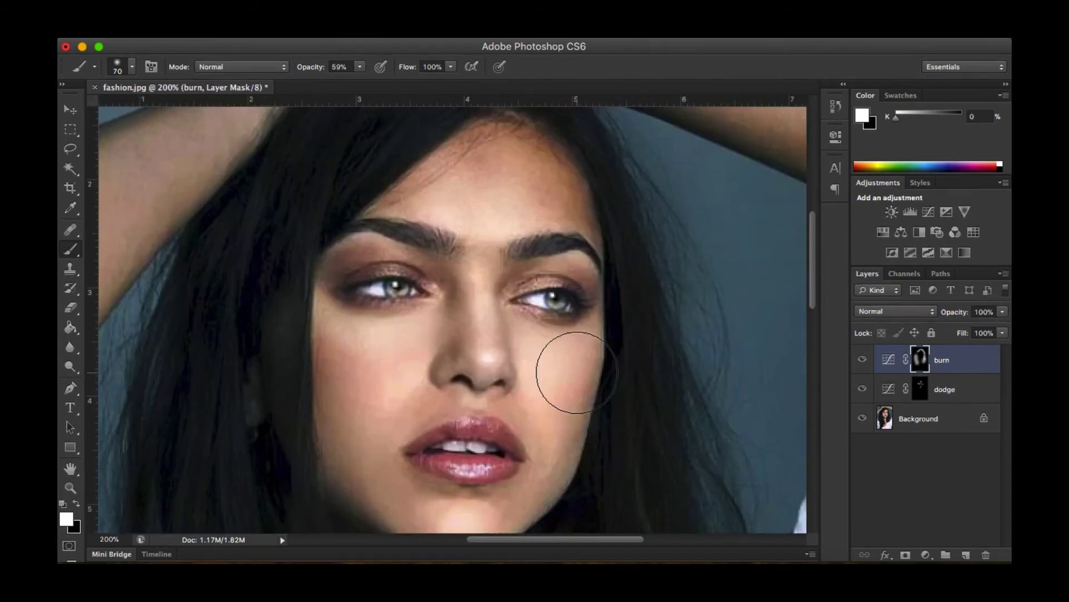
pyautogui.press('[')
pyautogui.press('[')
pyautogui.press('[')
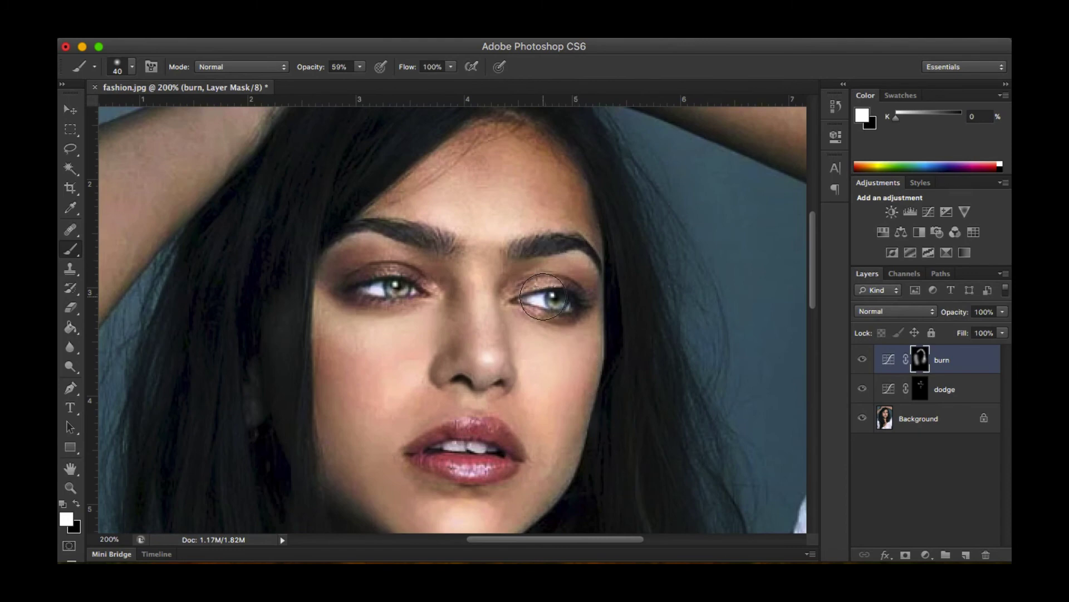
pyautogui.click(360, 67)
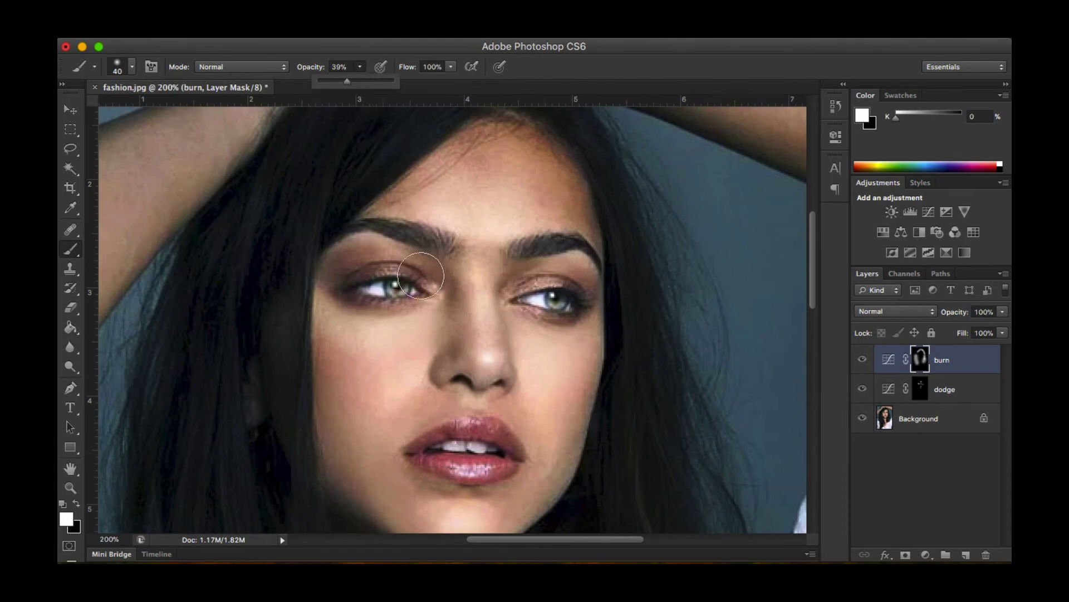
pyautogui.moveTo(426, 273)
pyautogui.mouseDown()
pyautogui.moveTo(386, 267)
pyautogui.moveTo(340, 279)
pyautogui.moveTo(356, 261)
pyautogui.moveTo(349, 265)
pyautogui.moveTo(340, 282)
pyautogui.moveTo(347, 299)
pyautogui.moveTo(411, 303)
pyautogui.mouseUp()
pyautogui.press('[')
pyautogui.moveTo(521, 285)
pyautogui.mouseDown()
pyautogui.moveTo(563, 271)
pyautogui.moveTo(531, 280)
pyautogui.mouseUp()
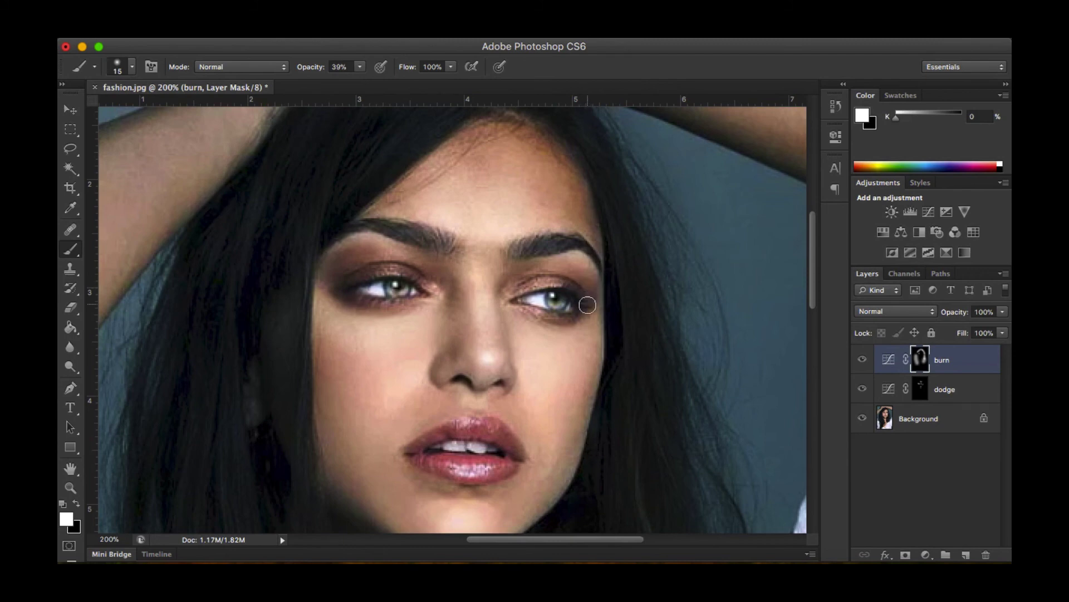
# Reduce the brush size to 8 px and darken the lower lash line of the image's right eye and both eyebrows
pyautogui.press('[')
pyautogui.moveTo(584, 310); pyautogui.dragTo(559, 315)
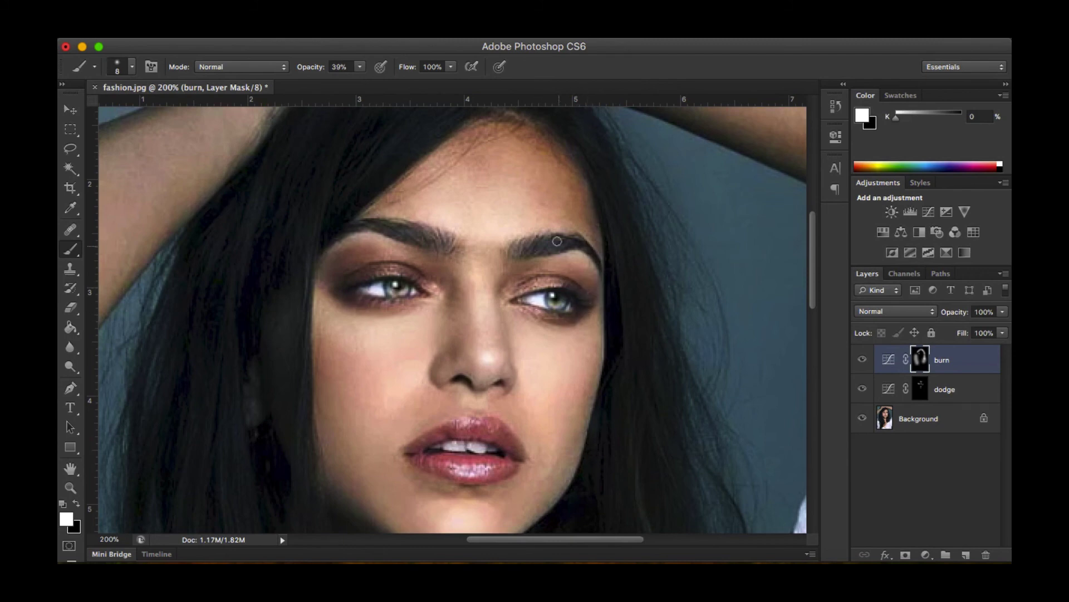
pyautogui.moveTo(560, 244); pyautogui.dragTo(530, 247)
pyautogui.moveTo(428, 241)
pyautogui.mouseDown()
pyautogui.moveTo(405, 223)
pyautogui.moveTo(400, 236)
pyautogui.moveTo(358, 226)
pyautogui.mouseUp()
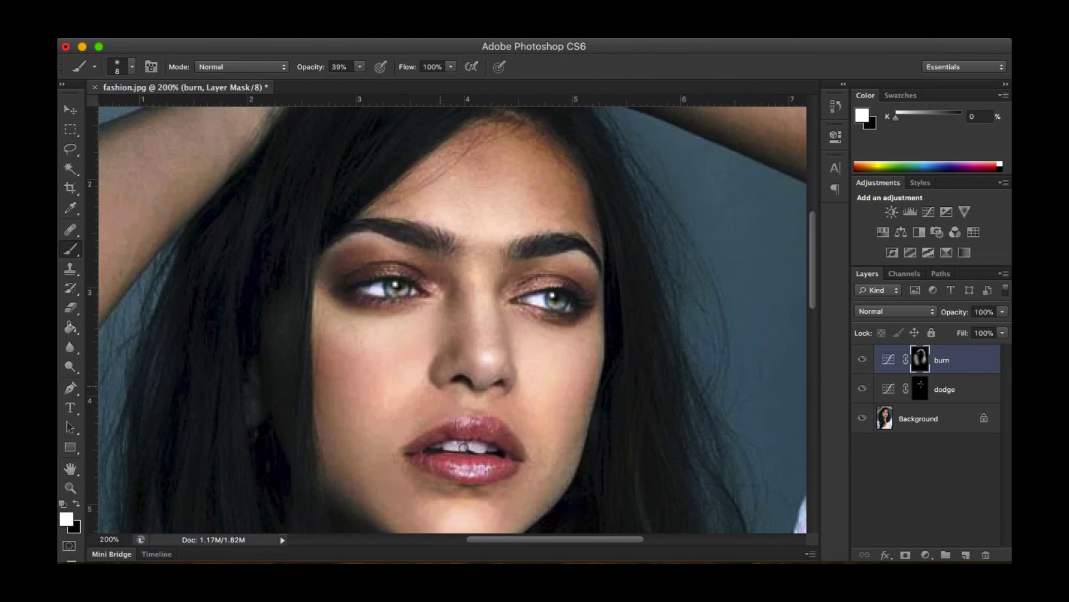
# Enlarge the brush to 15 px and darken the lips on the burn mask, lowering the brush opacity to 34%
pyautogui.press(']')
pyautogui.press(']')
pyautogui.press('[')
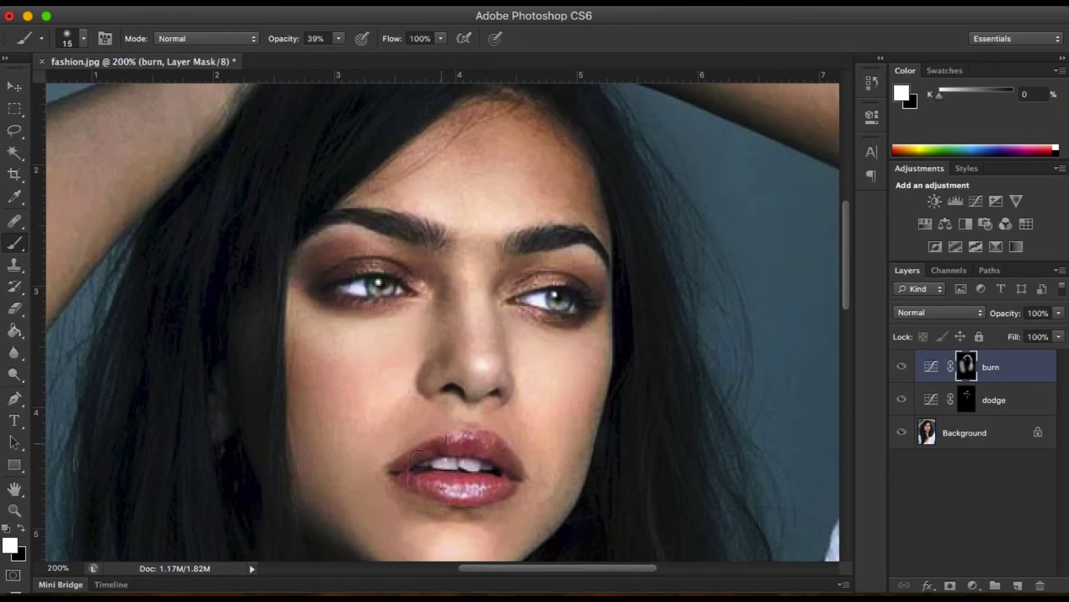
pyautogui.moveTo(439, 442)
pyautogui.mouseDown()
pyautogui.moveTo(500, 454)
pyautogui.moveTo(511, 469)
pyautogui.moveTo(475, 498)
pyautogui.moveTo(425, 482)
pyautogui.mouseUp()
pyautogui.click(339, 39)
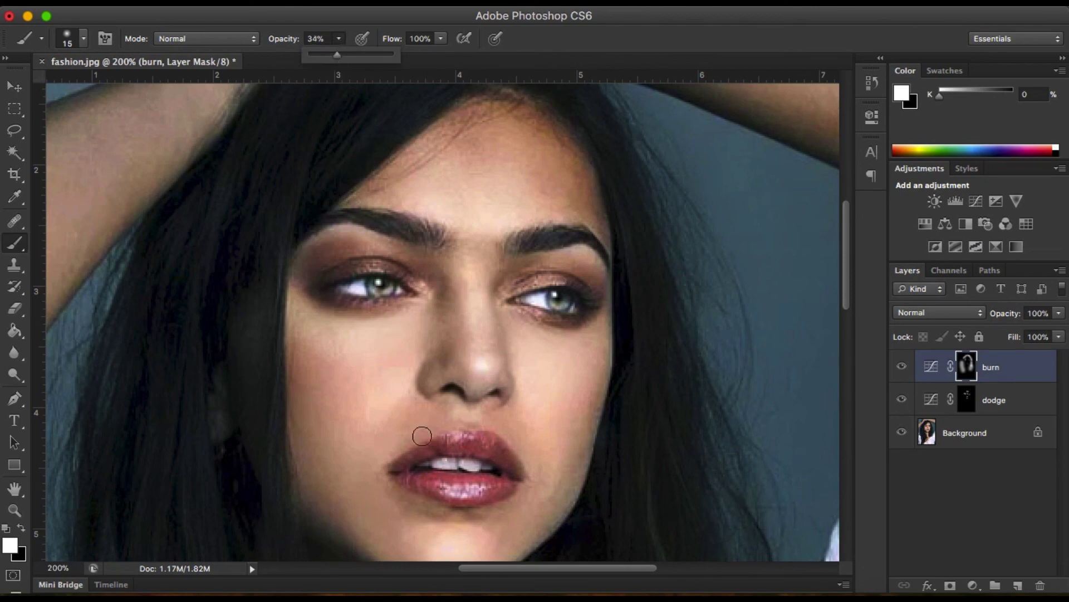
pyautogui.click(434, 441)
pyautogui.click(477, 490)
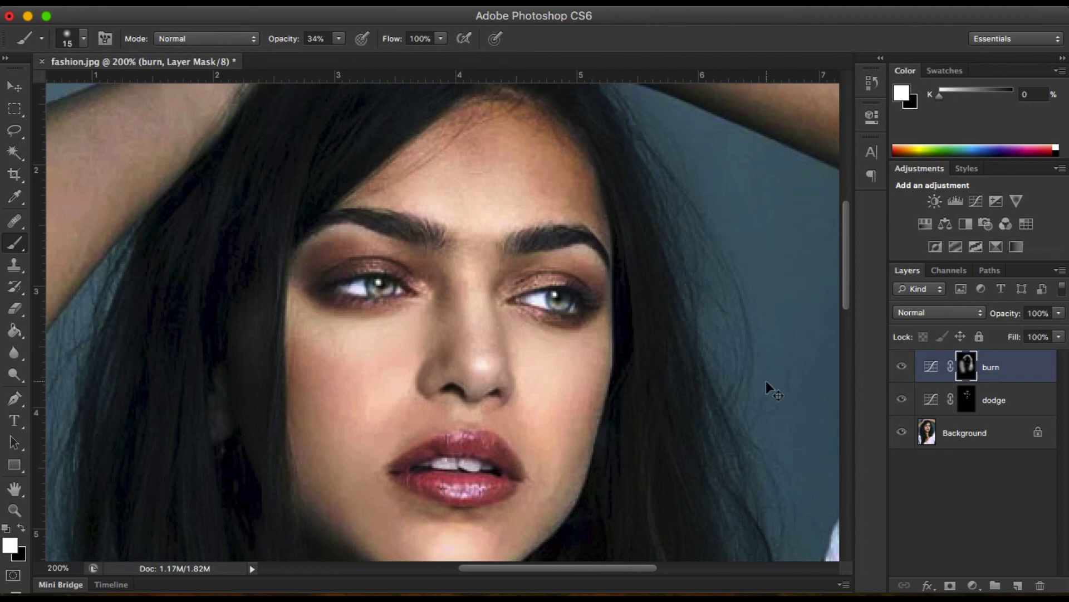
# Compare the portrait with and without the retouching by hiding and showing the burn and dodge layers
pyautogui.press('super+minus')
pyautogui.press('super+minus')
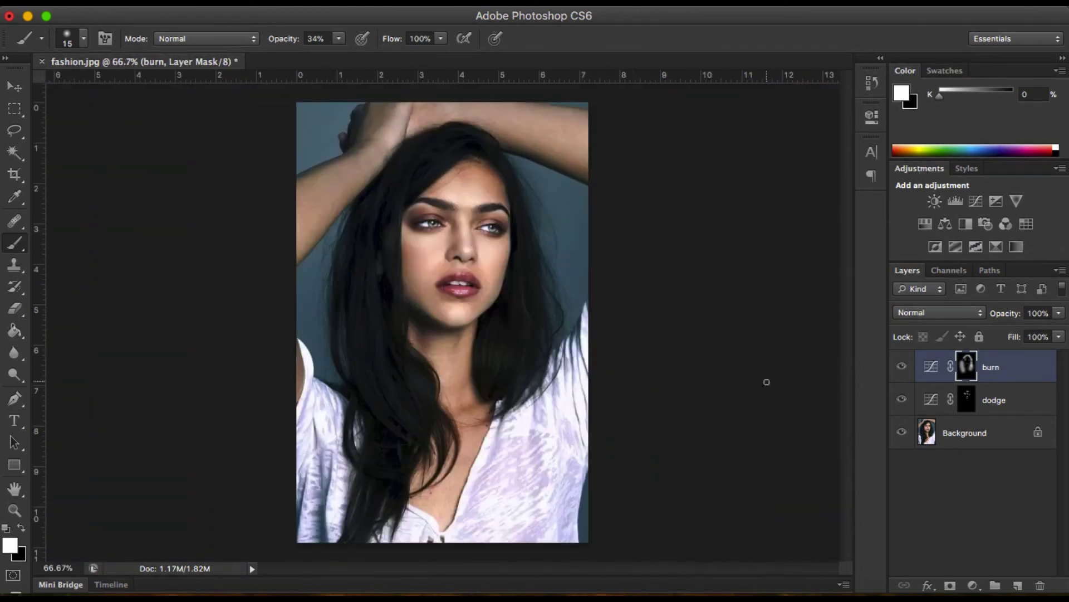
pyautogui.click(902, 367)
pyautogui.click(902, 399)
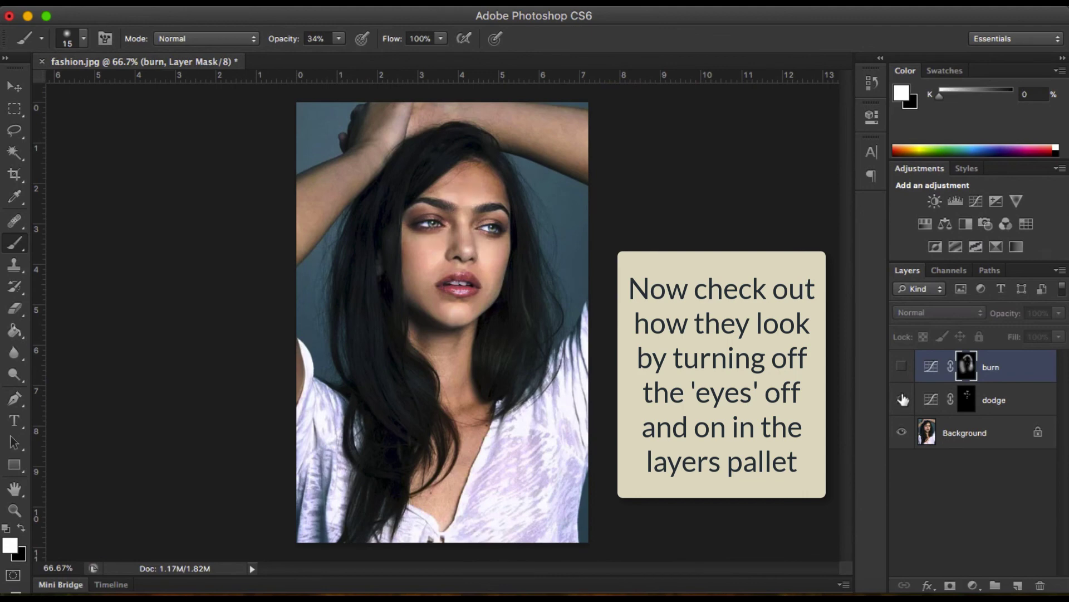
pyautogui.click(902, 399)
pyautogui.click(903, 368)
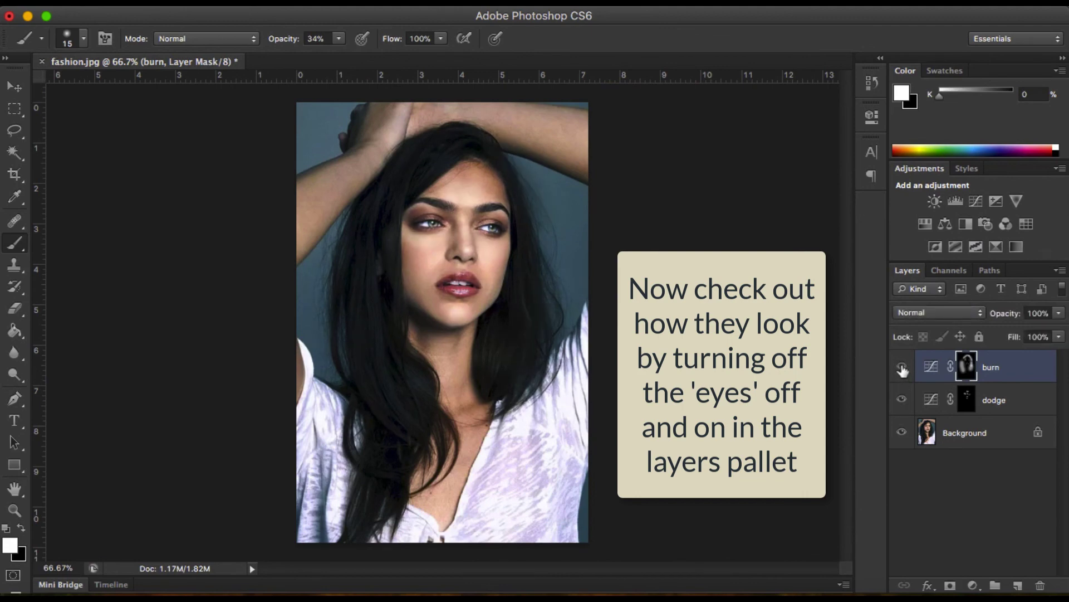